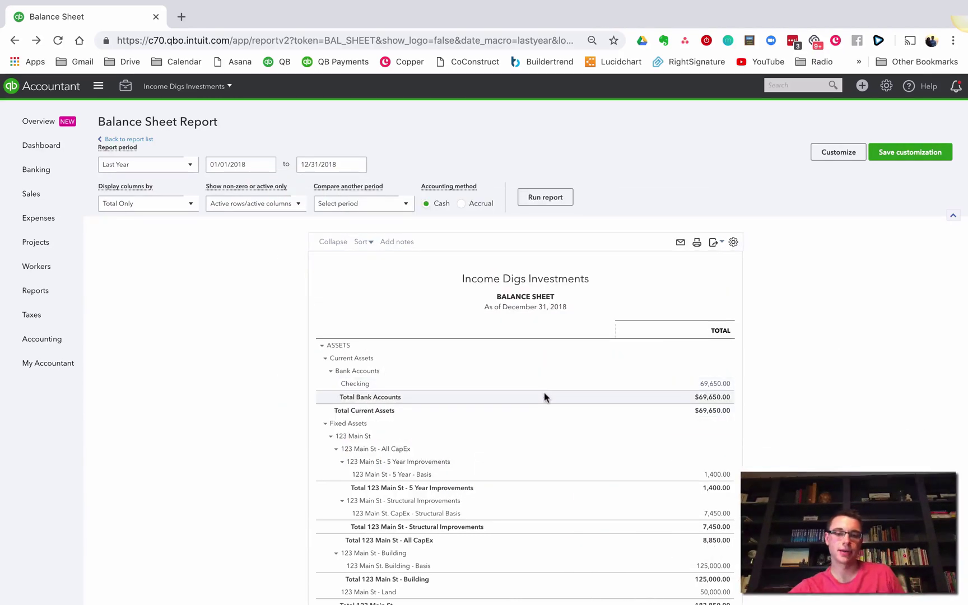
{"action": "scroll", "coordinate": [544, 396], "scroll_direction": "down", "scroll_amount": 3}
{"action": "scroll", "coordinate": [544, 393], "scroll_direction": "down", "scroll_amount": 1}
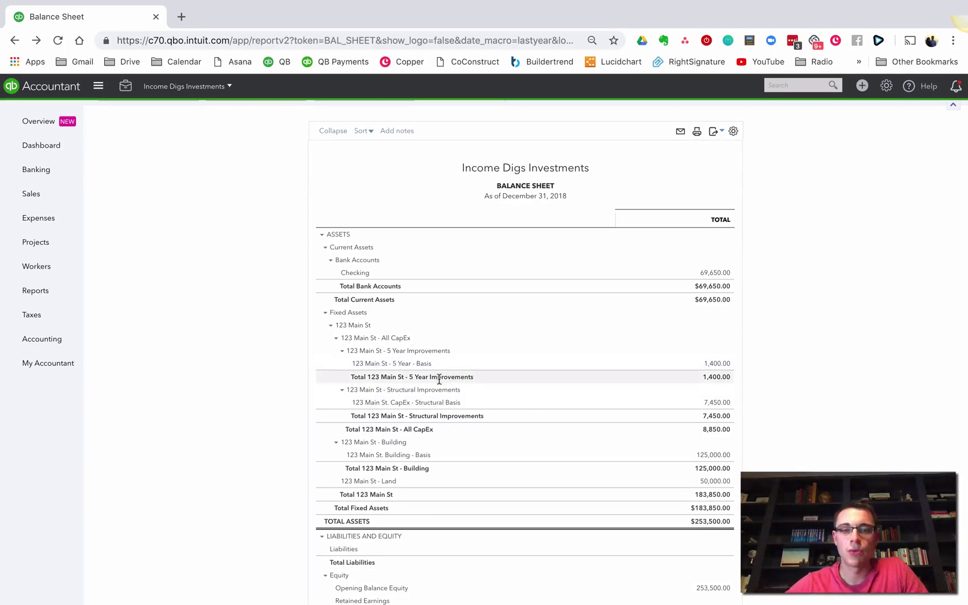
{"action": "scroll", "coordinate": [439, 381], "scroll_direction": "down", "scroll_amount": 1}
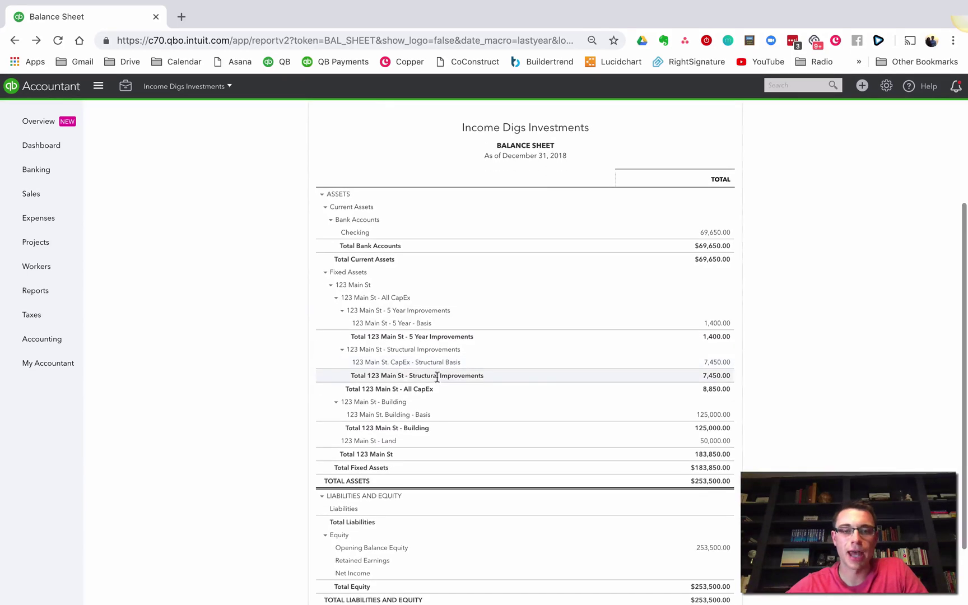
{"action": "scroll", "coordinate": [436, 376], "scroll_direction": "down", "scroll_amount": 1}
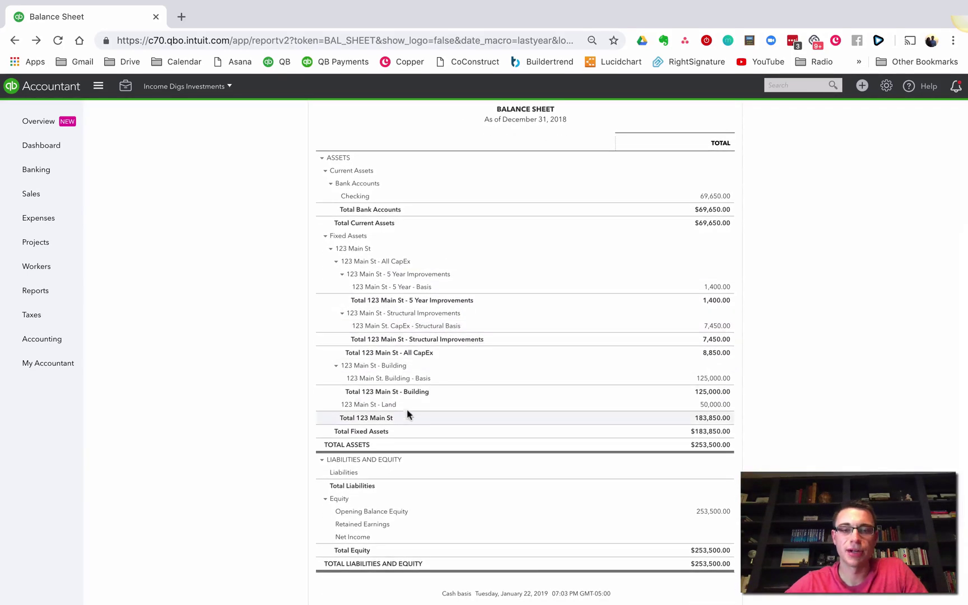
{"action": "scroll", "coordinate": [840, 215], "scroll_direction": "up", "scroll_amount": 2}
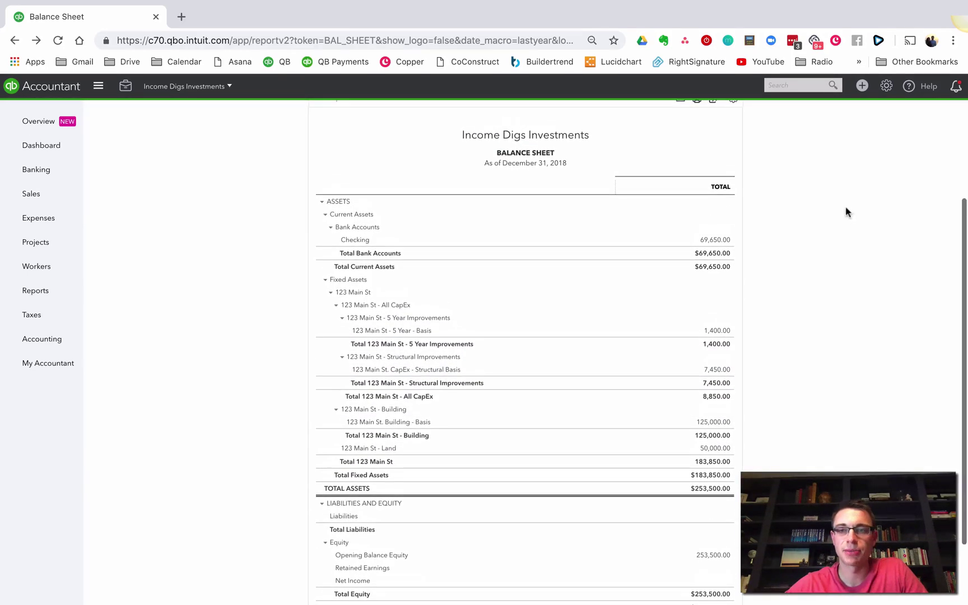
Step: Look over the chart of accounts, then go back to the balance sheet report
{"action": "left_click", "coordinate": [887, 87]}
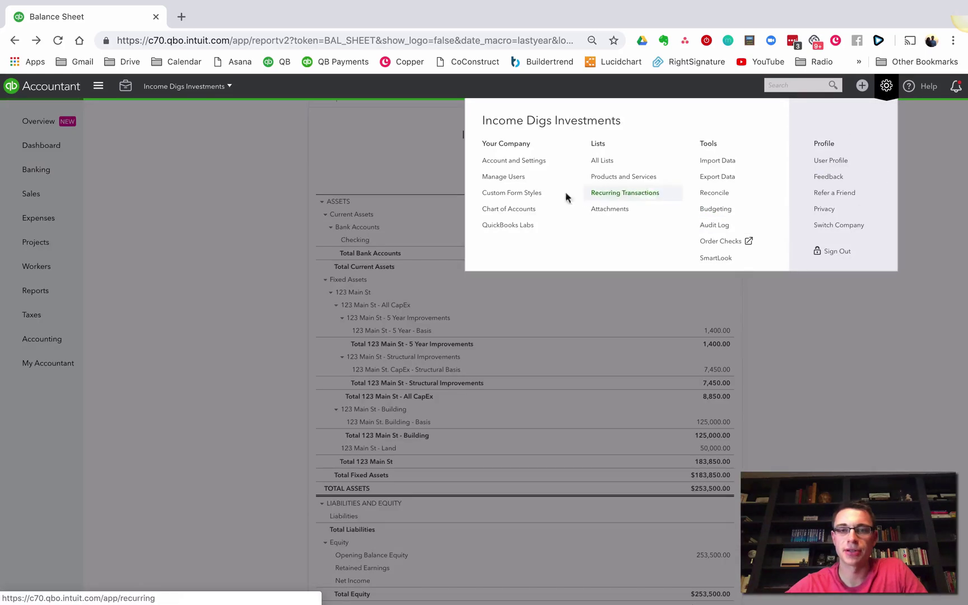
{"action": "left_click", "coordinate": [508, 209]}
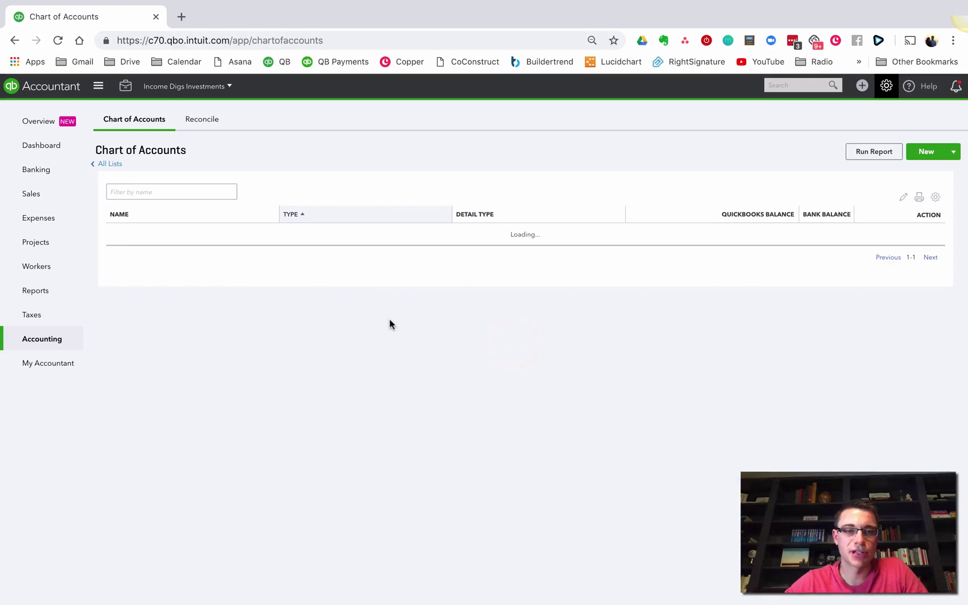
{"action": "scroll", "coordinate": [341, 338], "scroll_direction": "down", "scroll_amount": 3}
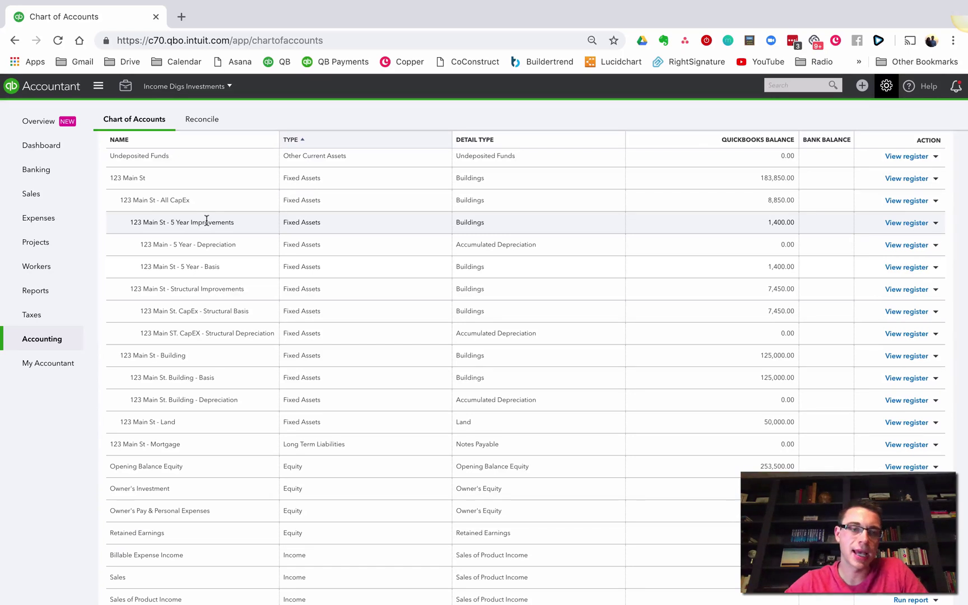
{"action": "scroll", "coordinate": [207, 221], "scroll_direction": "up", "scroll_amount": 1}
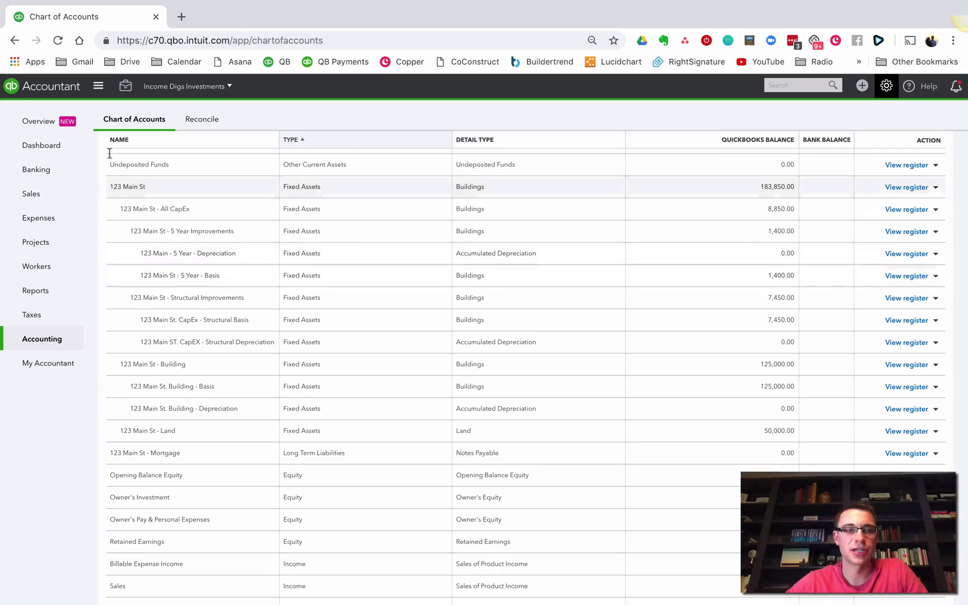
{"action": "left_click", "coordinate": [15, 40]}
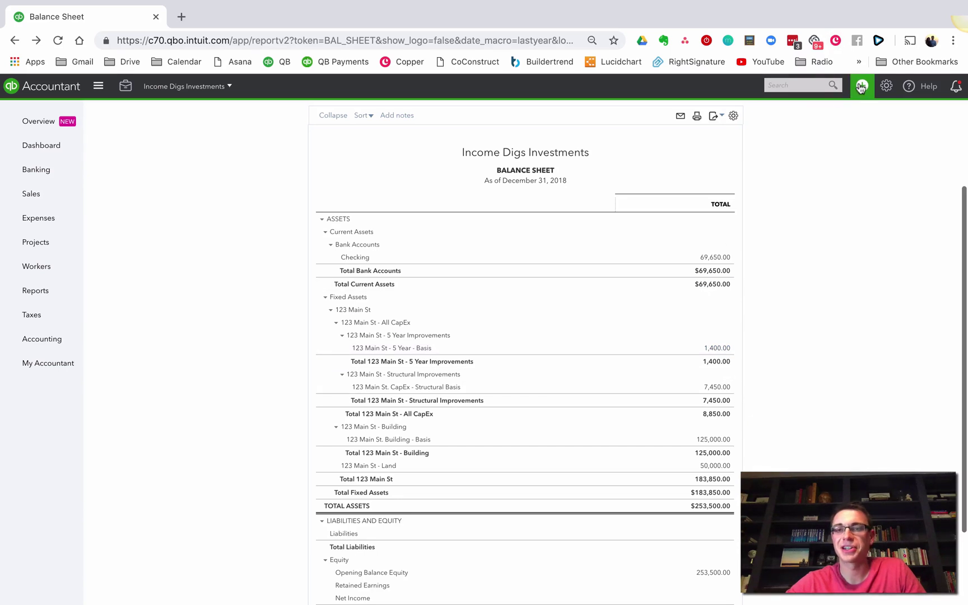
Step: Start a new journal entry and check its 12/31/2018 date
{"action": "left_click", "coordinate": [862, 87]}
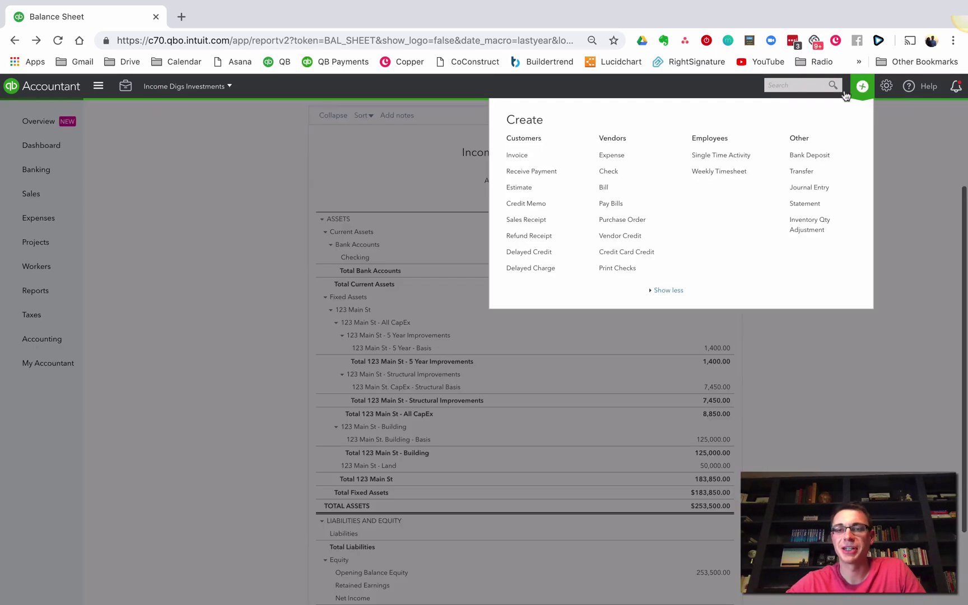
{"action": "left_click", "coordinate": [809, 187]}
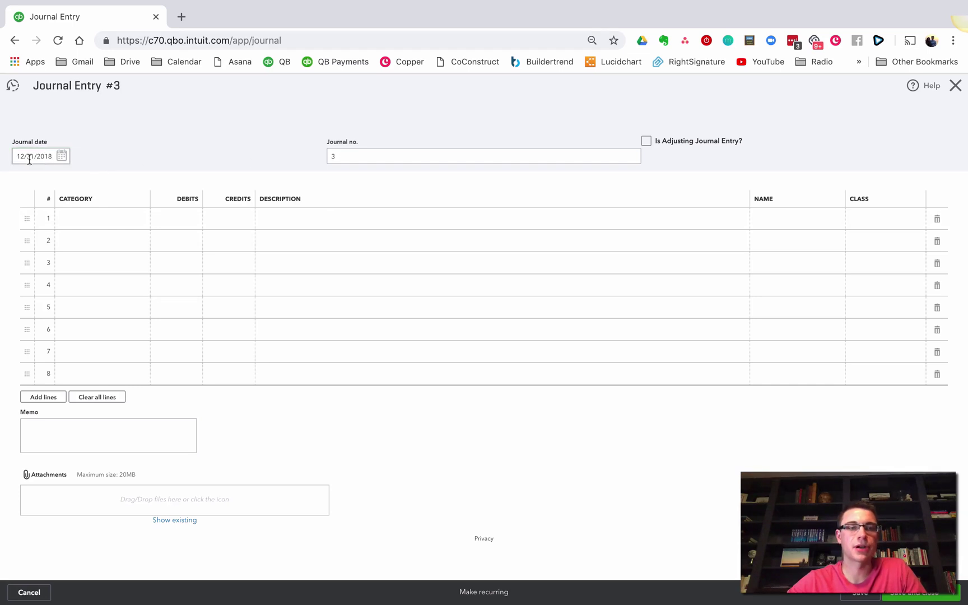
{"action": "left_click", "coordinate": [50, 157]}
{"action": "left_click", "coordinate": [155, 190]}
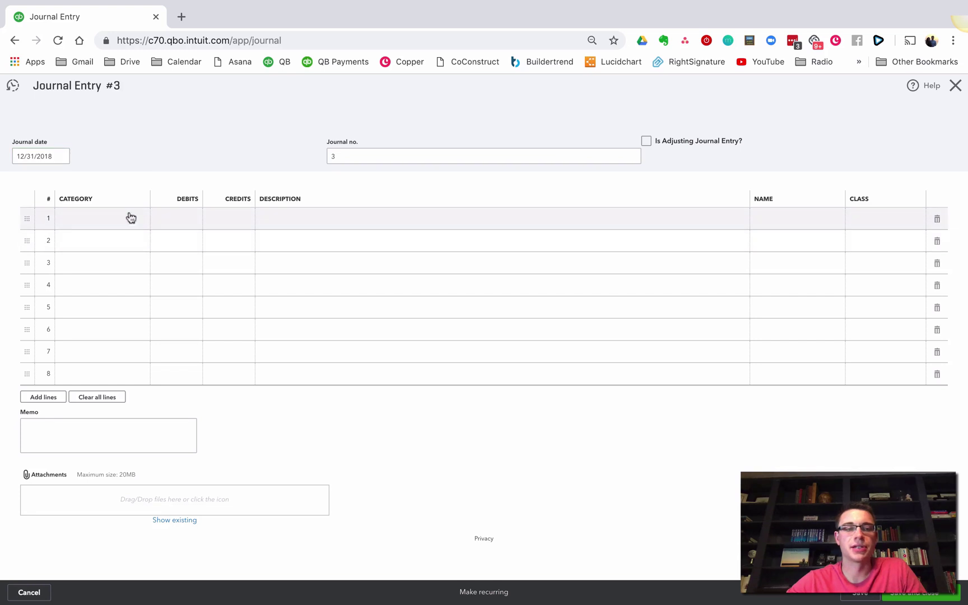
{"action": "left_click", "coordinate": [48, 155]}
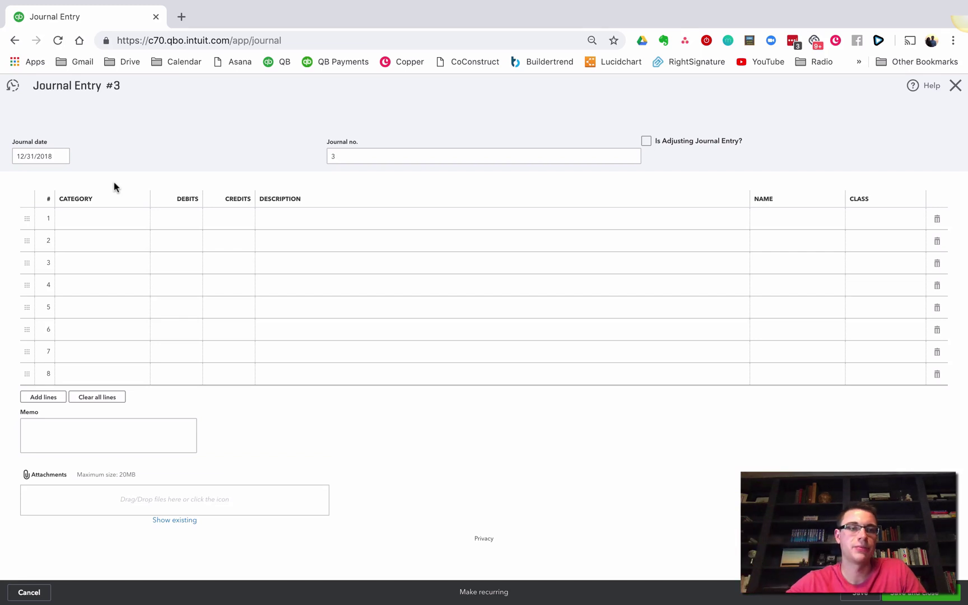
Step: Credit 350.00 to 123 Main - 5 Year - Depreciation on line 1, class 123 Main St
{"action": "left_click", "coordinate": [109, 226]}
{"action": "type", "text": "123 Main St"}
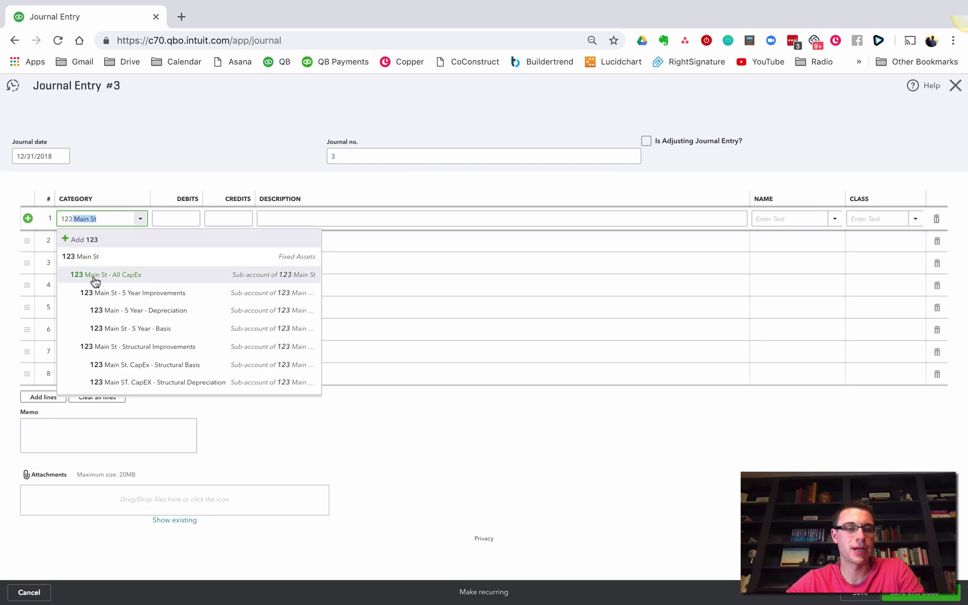
{"action": "left_click", "coordinate": [160, 312]}
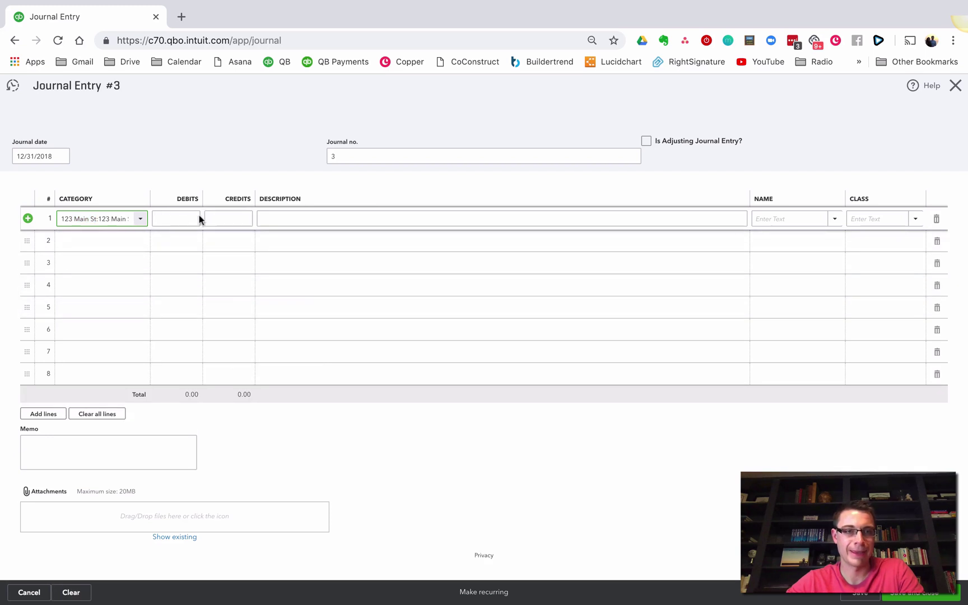
{"action": "left_click", "coordinate": [176, 219]}
{"action": "left_click", "coordinate": [243, 218]}
{"action": "type", "text": "350"}
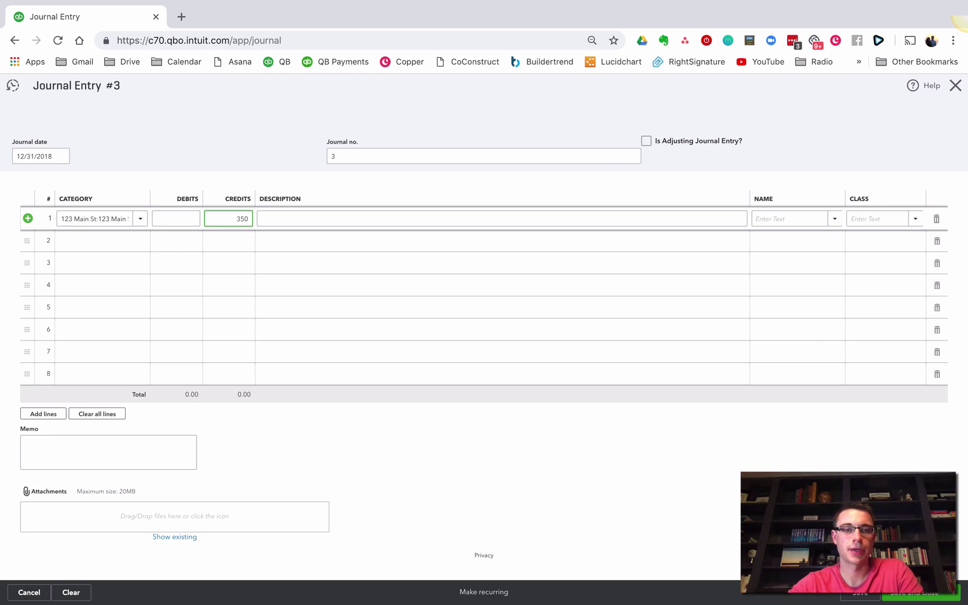
{"action": "key", "text": "Tab"}
{"action": "type", "text": "2018 Depreciation"}
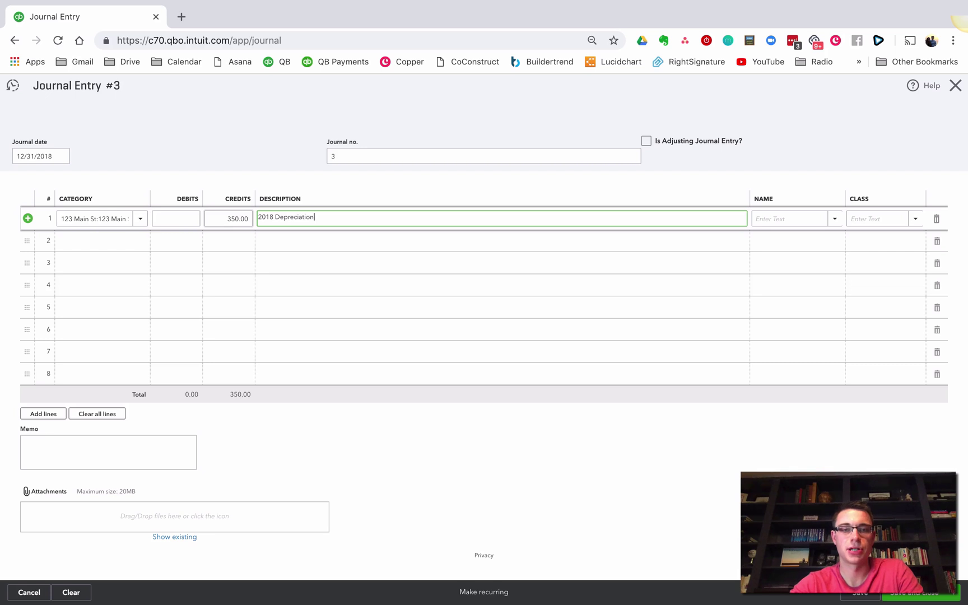
{"action": "key", "text": "Tab"}
{"action": "key", "text": "Tab"}
{"action": "type", "text": "123"}
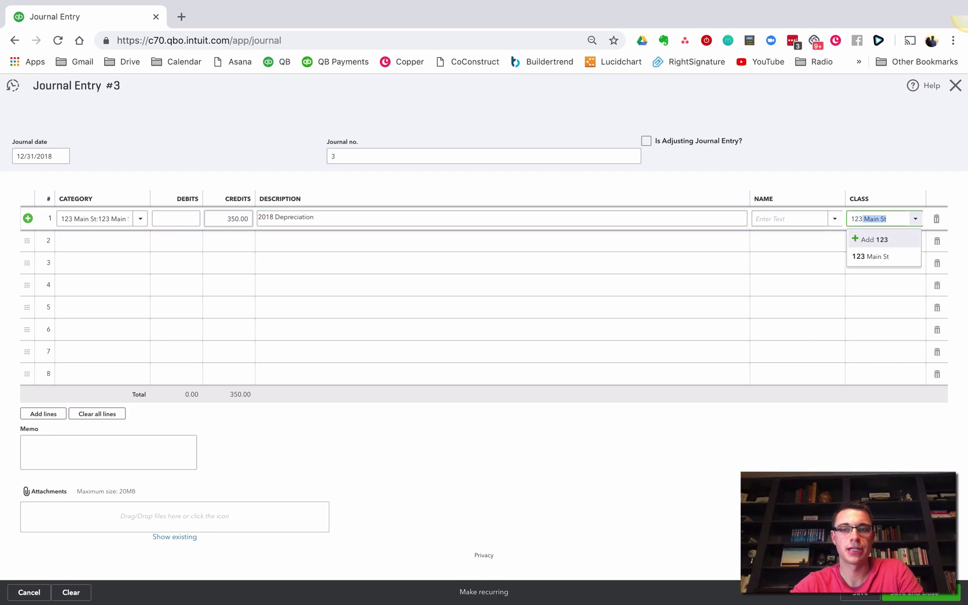
{"action": "key", "text": "Return"}
{"action": "key", "text": "Tab"}
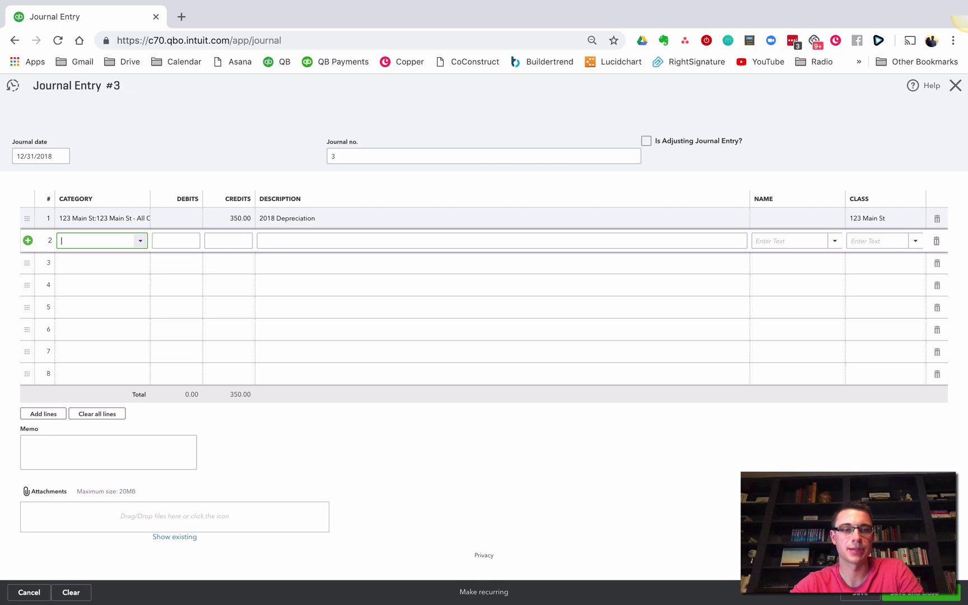
{"action": "type", "text": "depre"}
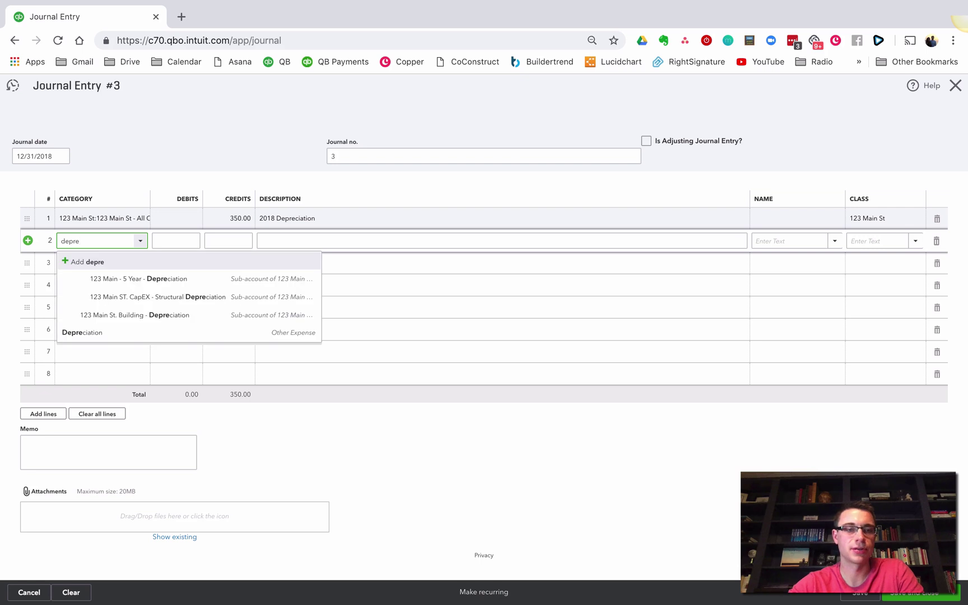
Step: Debit 350.00 to Depreciation on line 2, classed 123 Main St
{"action": "key", "text": "Down"}
{"action": "key", "text": "Down"}
{"action": "key", "text": "Down"}
{"action": "key", "text": "Down"}
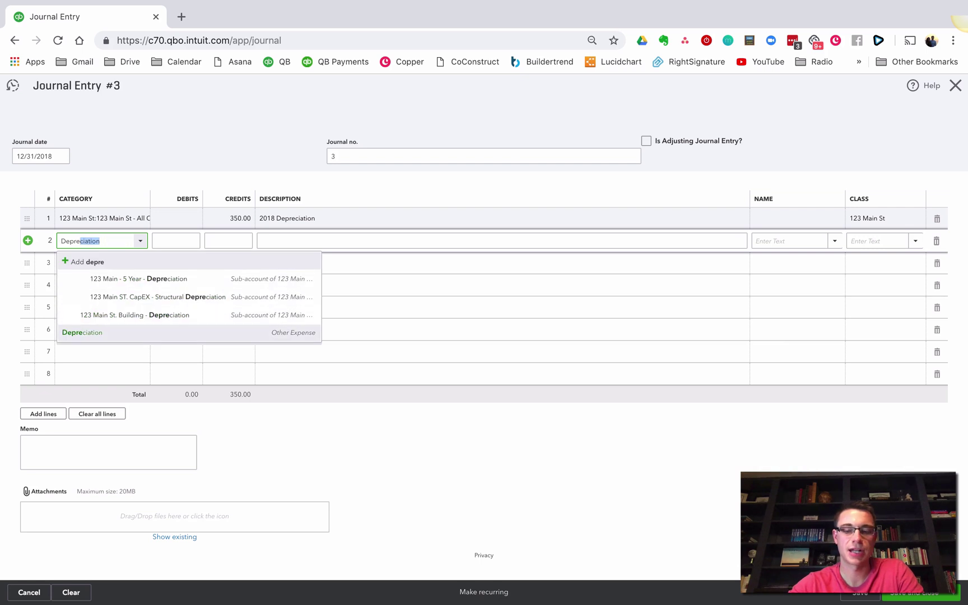
{"action": "key", "text": "Tab"}
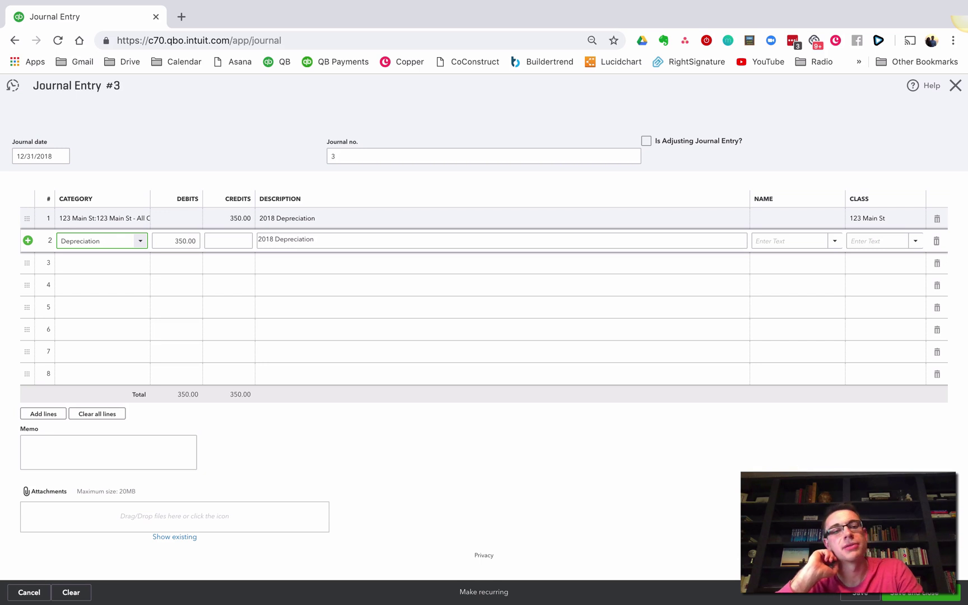
{"action": "key", "text": "Tab"}
{"action": "key", "text": "Tab"}
{"action": "key", "text": "Tab"}
{"action": "key", "text": "Tab"}
{"action": "key", "text": "Tab"}
{"action": "type", "text": "123"}
{"action": "key", "text": "Tab"}
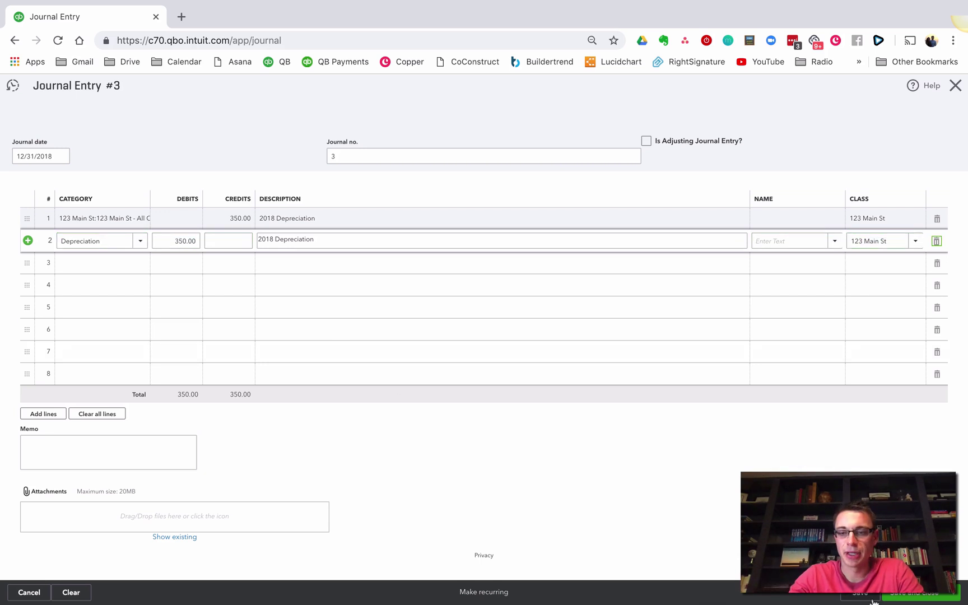
Step: Save Journal Entry 3, then reopen it through the balance sheet's -350.00 depreciation amount
{"action": "left_click", "coordinate": [879, 600]}
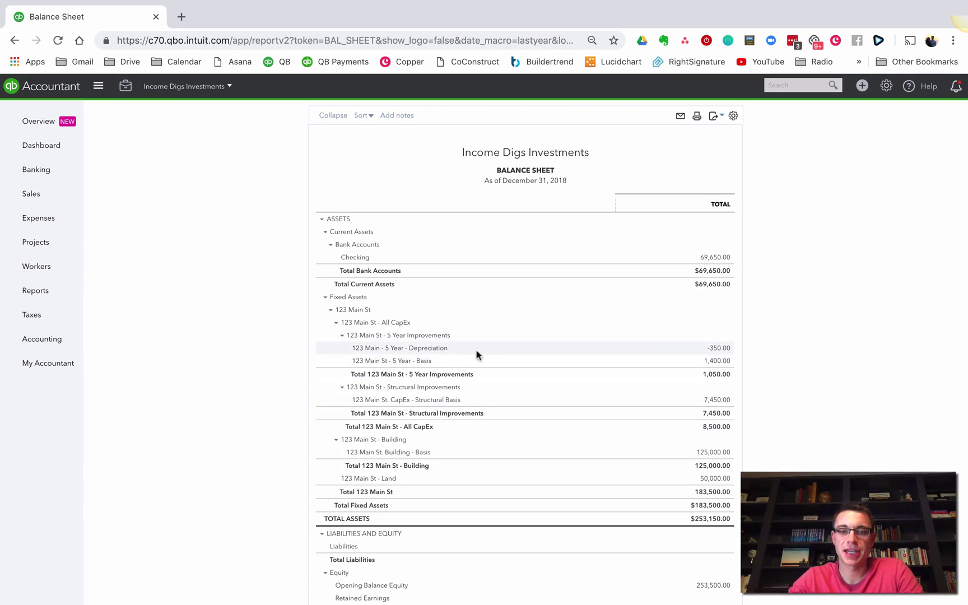
{"action": "left_click", "coordinate": [720, 348]}
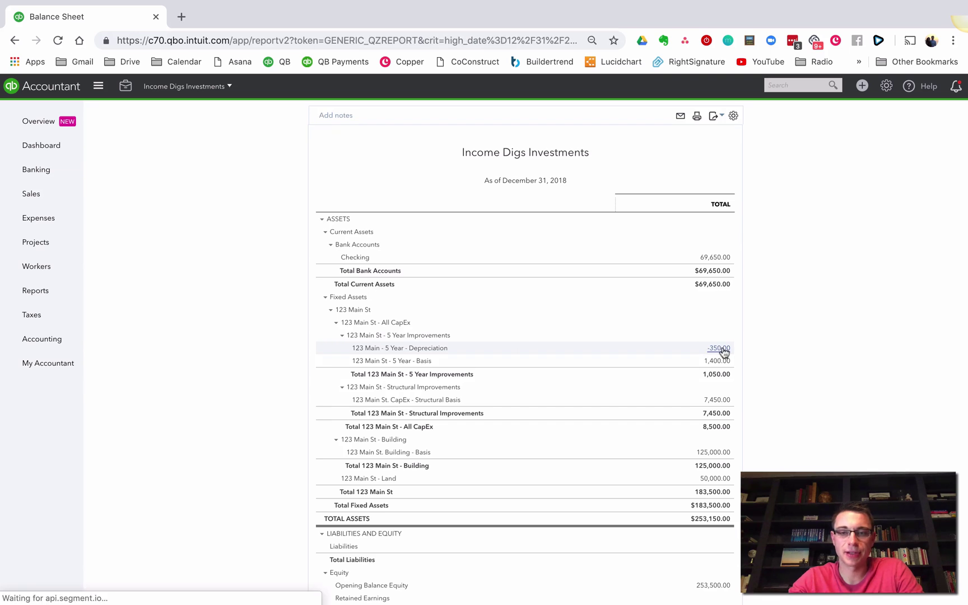
{"action": "left_click", "coordinate": [603, 415]}
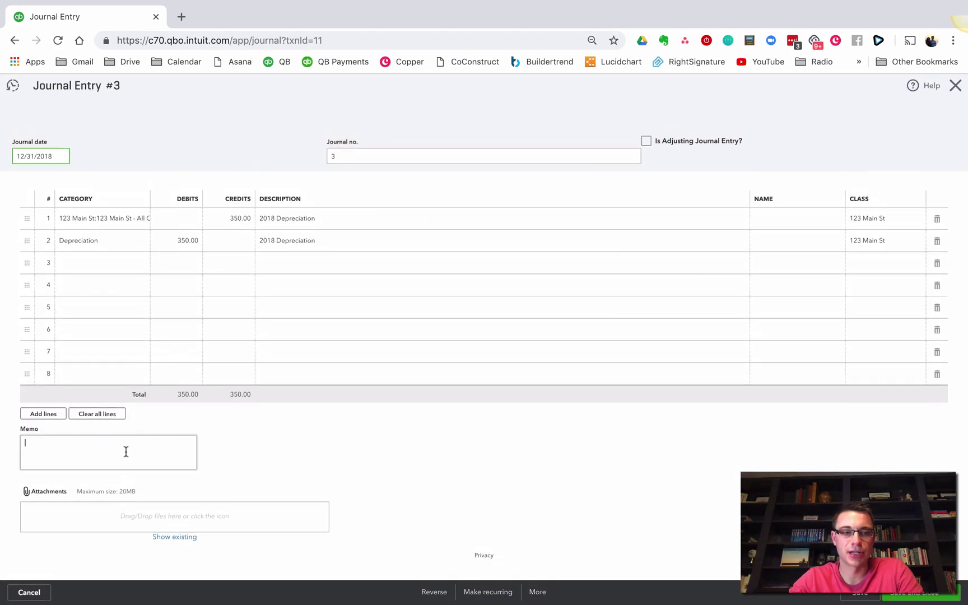
Step: Add a memo and a 1,200.00 credit line to a 123 Main St sub-account, moved into row 2
{"action": "left_click", "coordinate": [126, 452]}
{"action": "type", "text": "2018 Depreciation"}
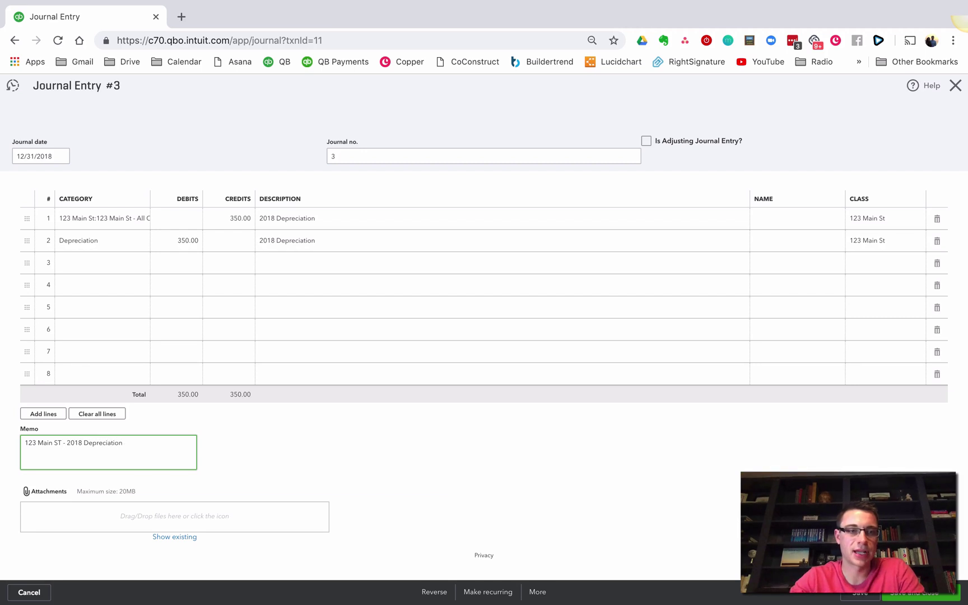
{"action": "left_click", "coordinate": [95, 259]}
{"action": "type", "text": "123 Main St"}
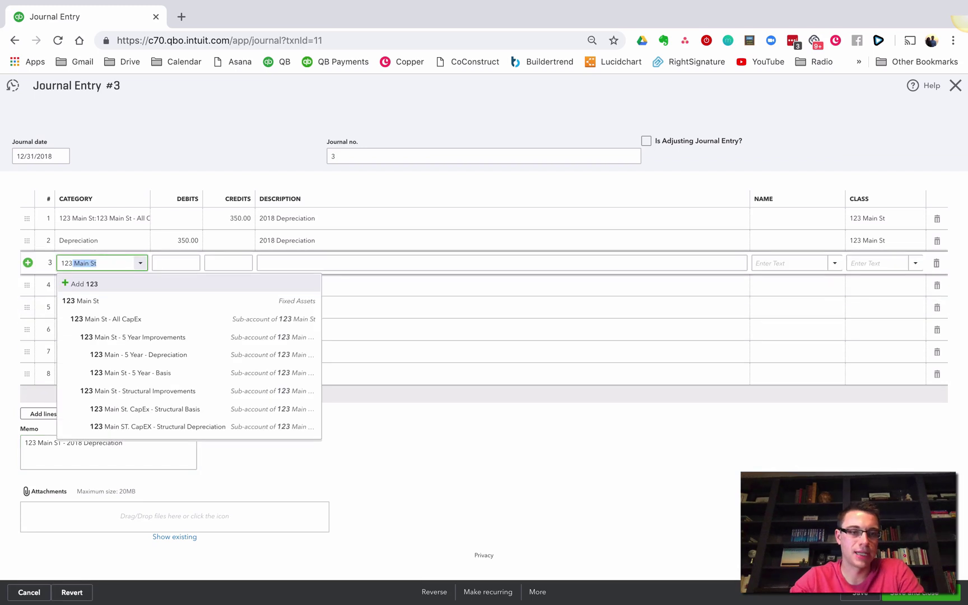
{"action": "left_click", "coordinate": [175, 409]}
{"action": "left_click", "coordinate": [228, 263]}
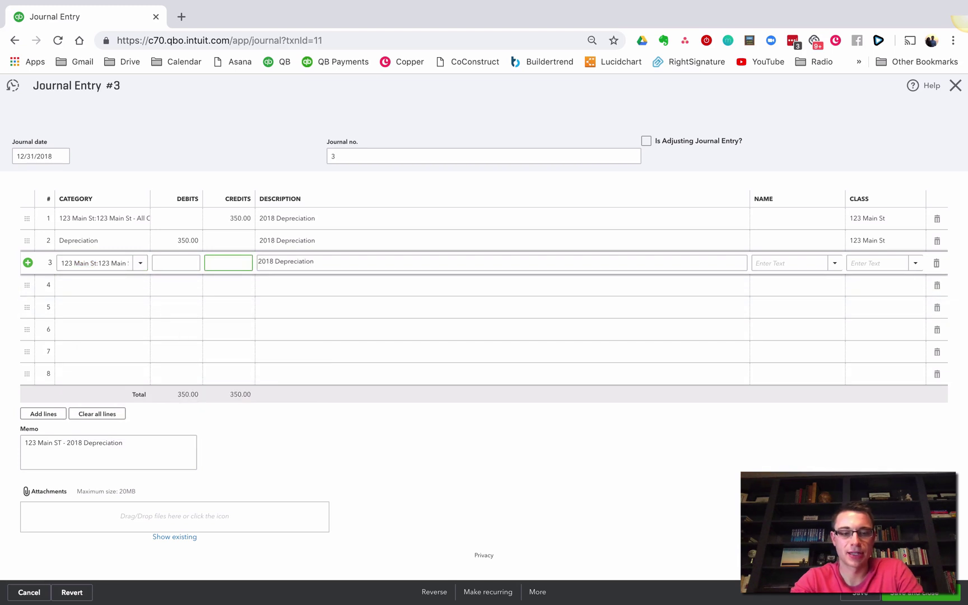
{"action": "type", "text": "120"}
{"action": "key", "text": "Tab"}
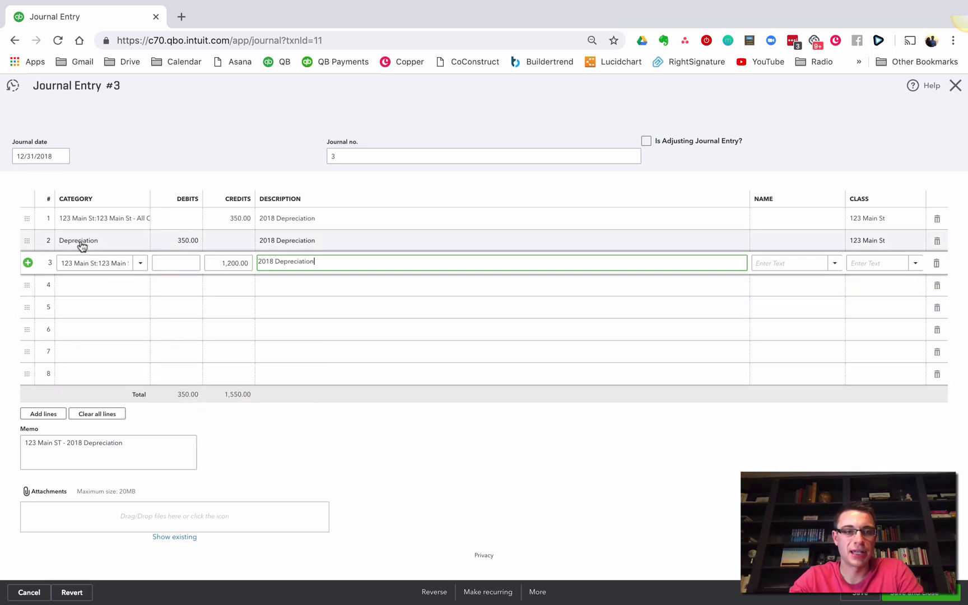
{"action": "left_click_drag", "start_coordinate": [26, 240], "coordinate": [27, 264]}
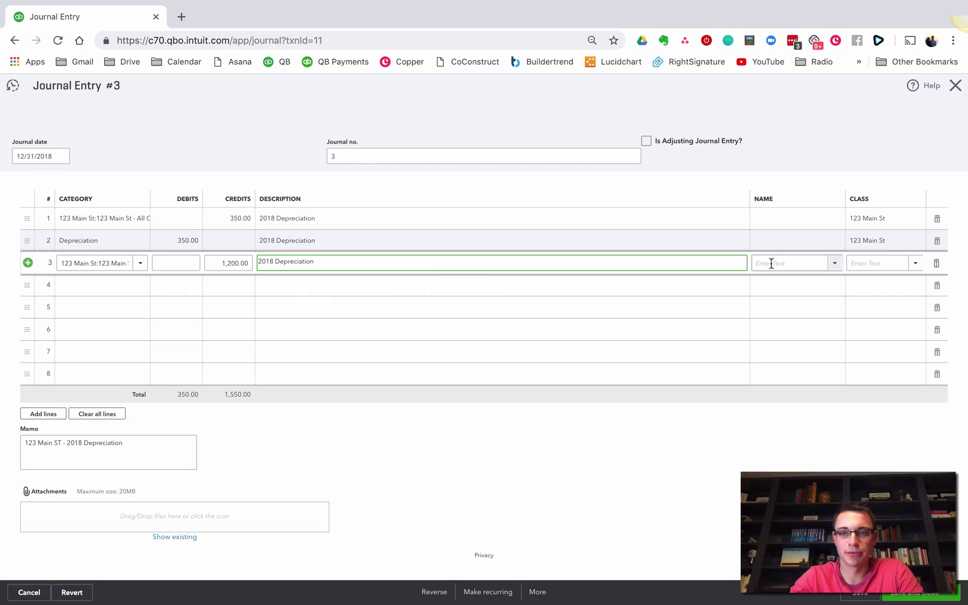
{"action": "left_click", "coordinate": [938, 243]}
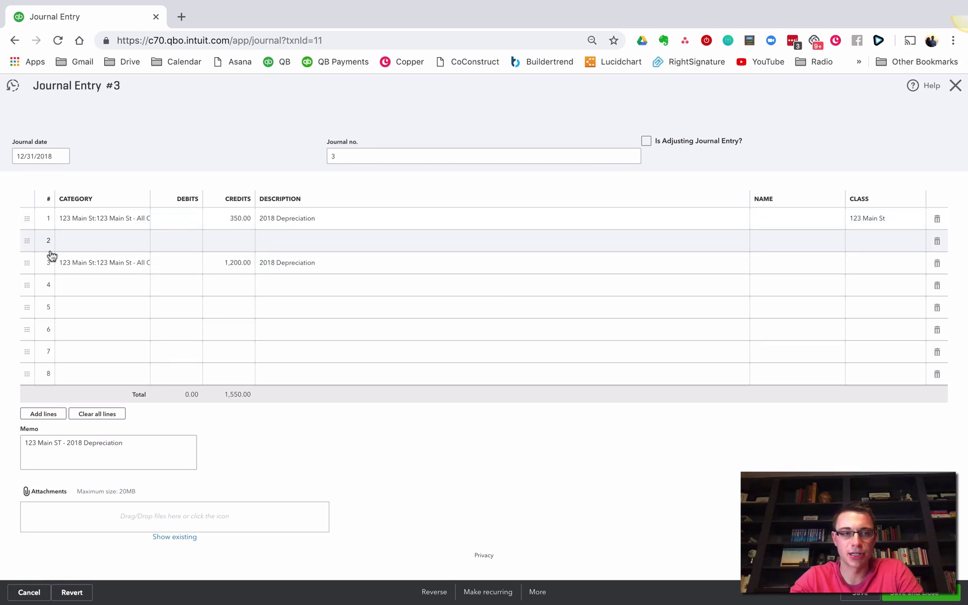
{"action": "left_click_drag", "start_coordinate": [28, 264], "coordinate": [34, 241]}
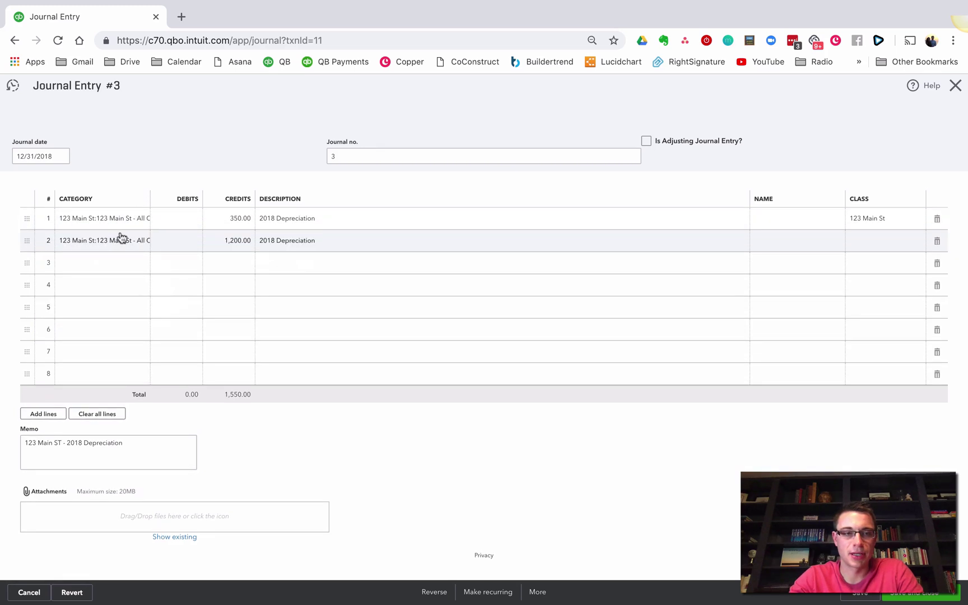
Step: Credit 1,500.00 to 123 Main St. Building - Depreciation on line 3, class 123 Main St
{"action": "left_click", "coordinate": [113, 261]}
{"action": "type", "text": "123 Main St"}
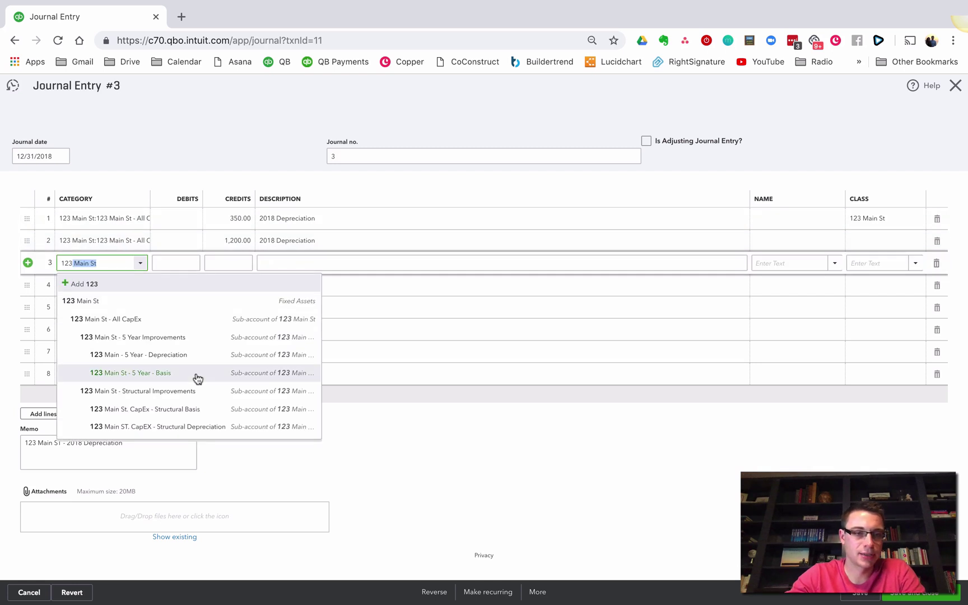
{"action": "scroll", "coordinate": [181, 378], "scroll_direction": "down", "scroll_amount": 3}
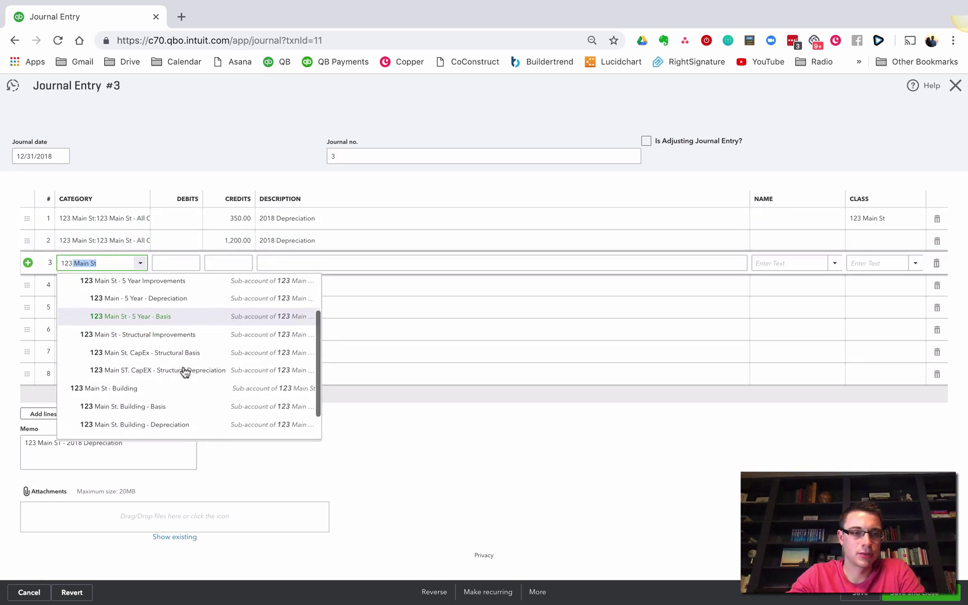
{"action": "left_click", "coordinate": [167, 412]}
{"action": "key", "text": "BackSpace"}
{"action": "key", "text": "Tab"}
{"action": "type", "text": "1500"}
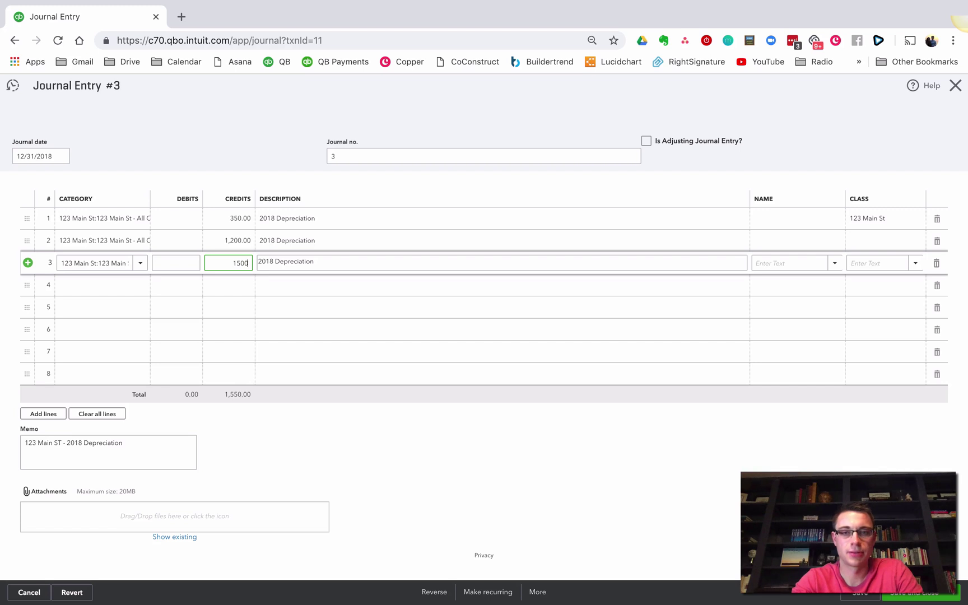
{"action": "key", "text": "Tab"}
{"action": "key", "text": "Tab"}
{"action": "key", "text": "Tab"}
{"action": "type", "text": "123"}
{"action": "left_click", "coordinate": [821, 212]}
Step: Class line 2 as 123 Main St, debit Depreciation 3,050 on line 4, and save
{"action": "left_click", "coordinate": [878, 241]}
{"action": "type", "text": "123"}
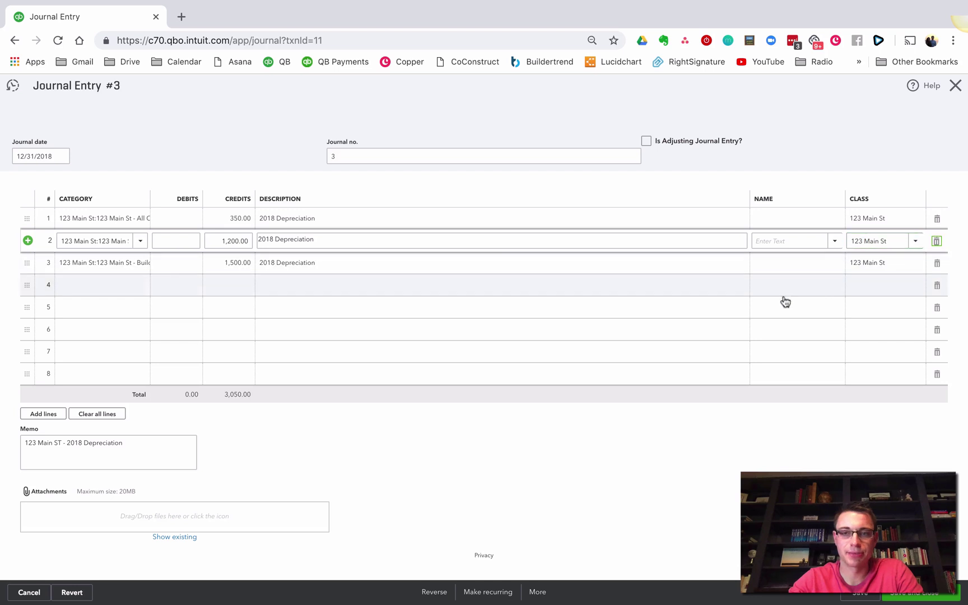
{"action": "left_click", "coordinate": [129, 284]}
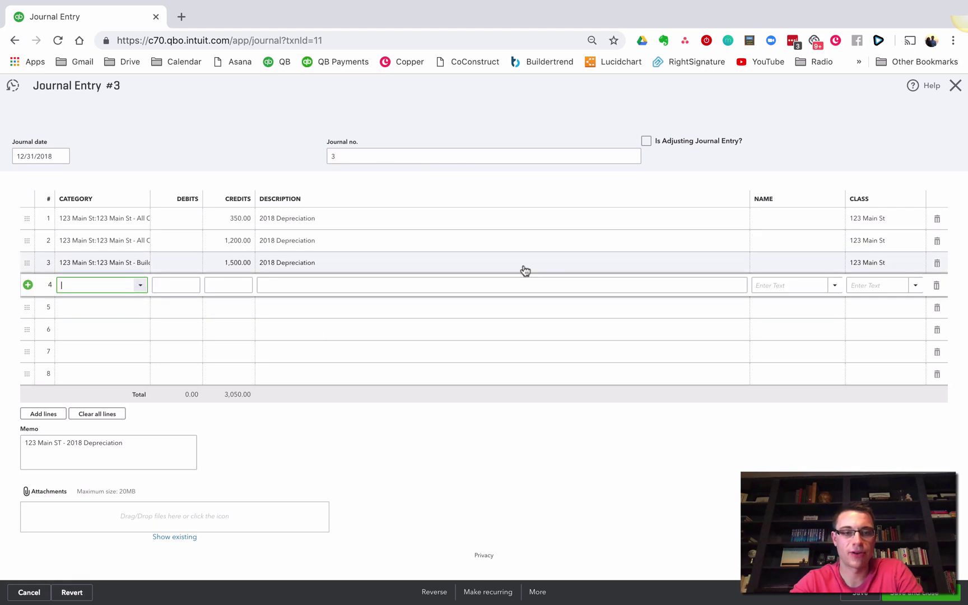
{"action": "type", "text": "depre"}
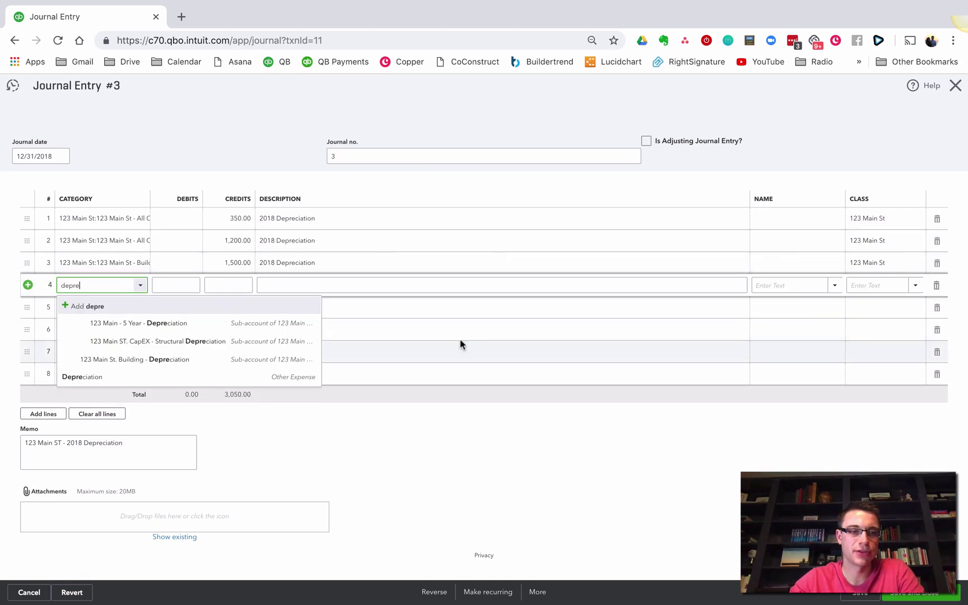
{"action": "left_click", "coordinate": [225, 377]}
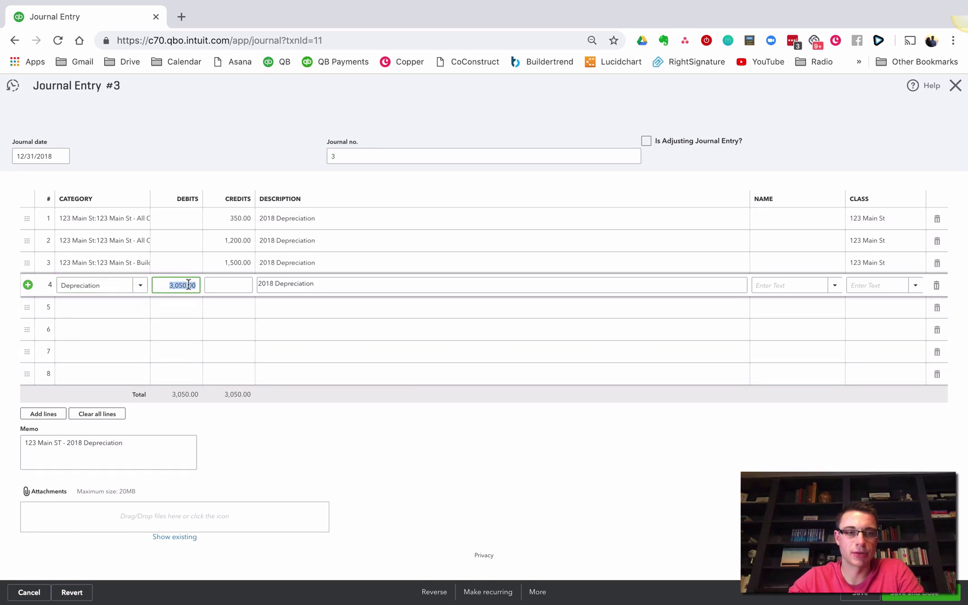
{"action": "left_click", "coordinate": [877, 285]}
{"action": "type", "text": "123 Main St"}
{"action": "key", "text": "Tab"}
{"action": "left_click", "coordinate": [922, 596]}
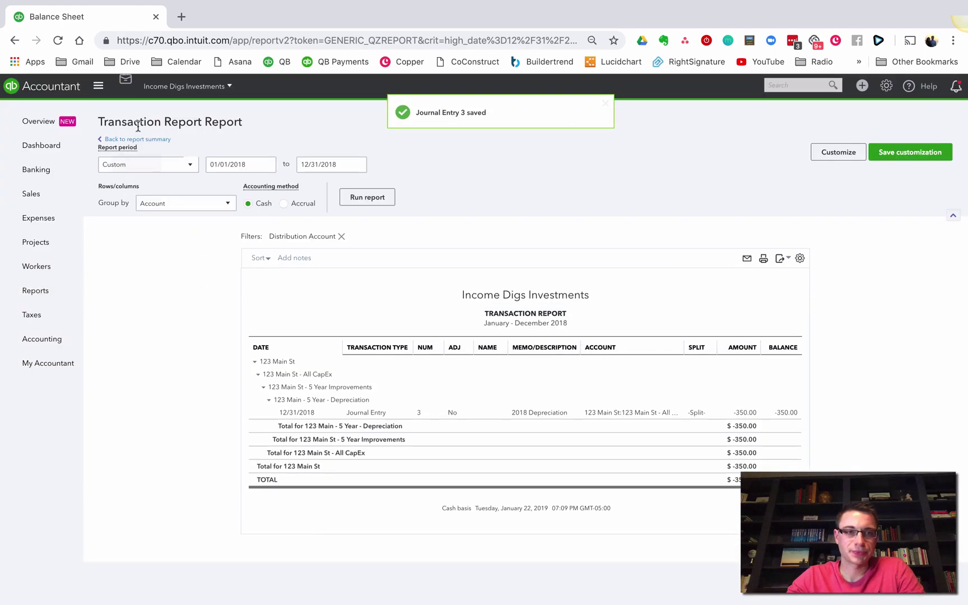
Step: From the balance sheet, list the transactions behind the 5 Year - Depreciation amount
{"action": "left_click", "coordinate": [138, 139]}
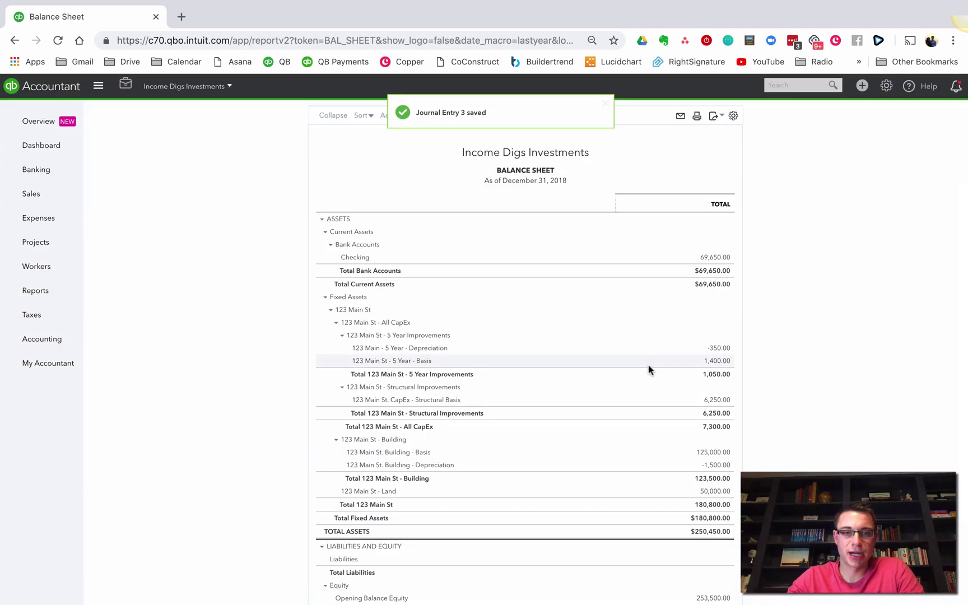
{"action": "scroll", "coordinate": [816, 400], "scroll_direction": "down", "scroll_amount": 1}
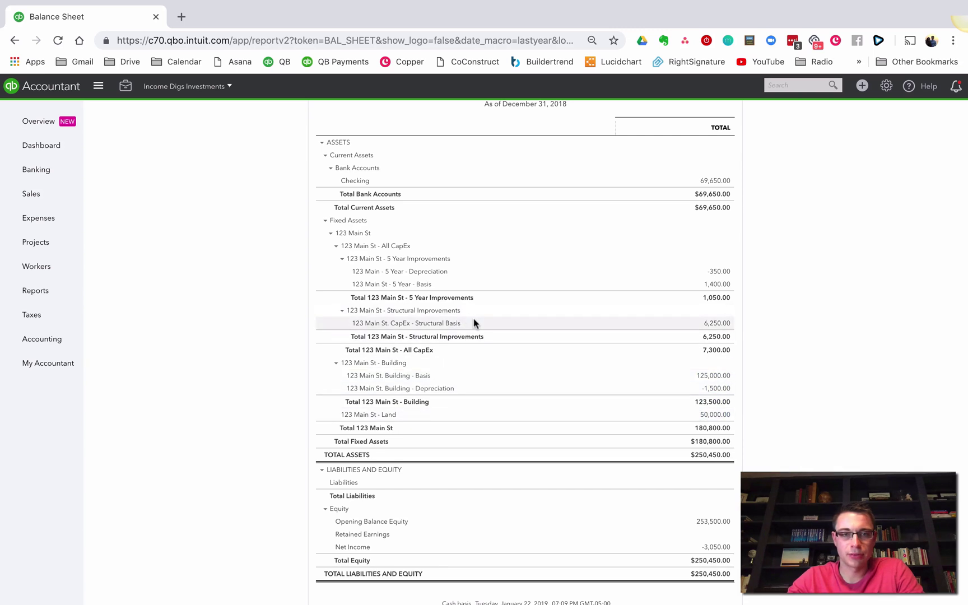
{"action": "scroll", "coordinate": [474, 324], "scroll_direction": "down", "scroll_amount": 1}
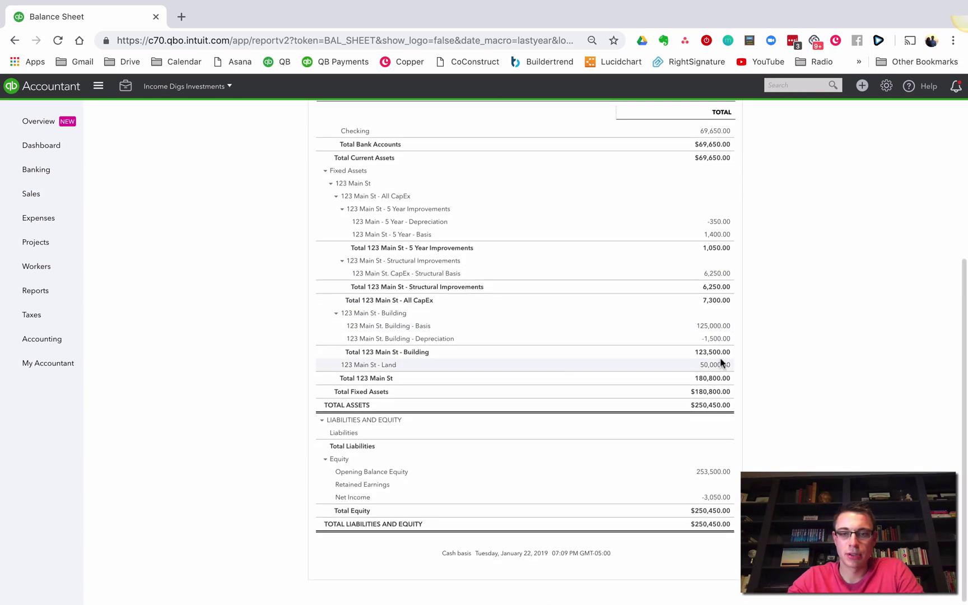
{"action": "scroll", "coordinate": [681, 400], "scroll_direction": "up", "scroll_amount": 2}
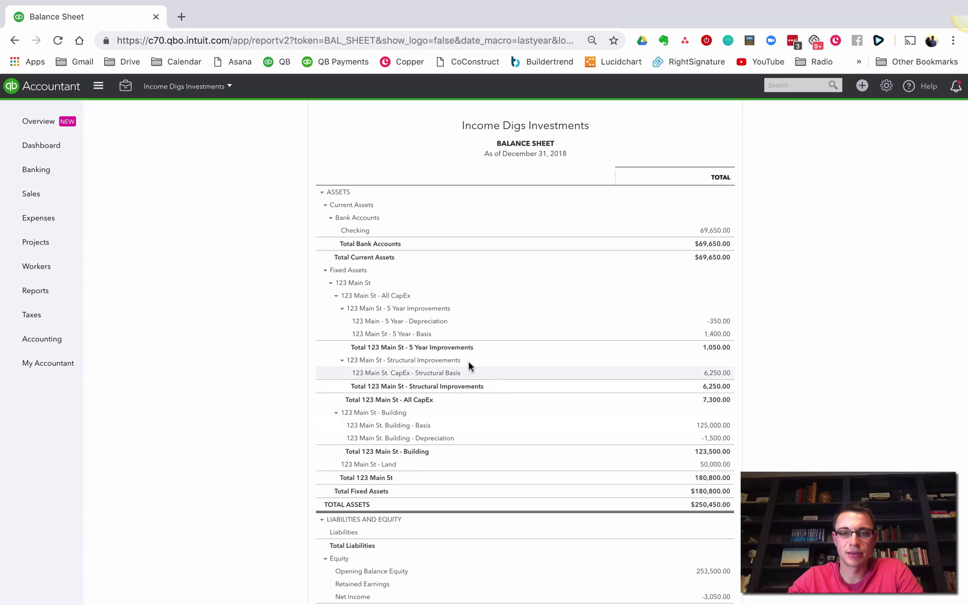
{"action": "left_click", "coordinate": [720, 322]}
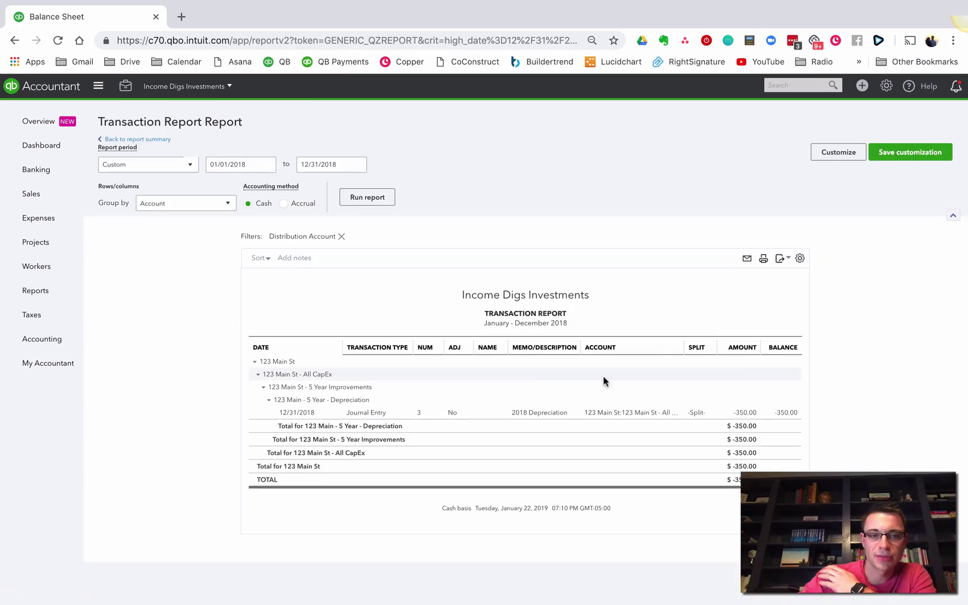
Step: Change Journal Entry 3's line 2 account to Structural Depreciation, save, and return to the balance sheet
{"action": "left_click", "coordinate": [622, 414]}
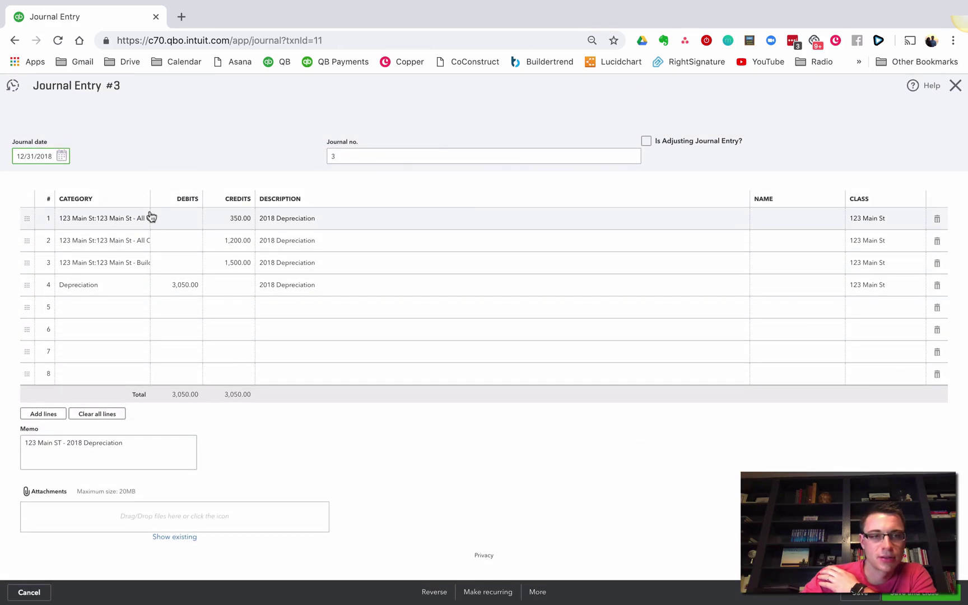
{"action": "left_click", "coordinate": [143, 266]}
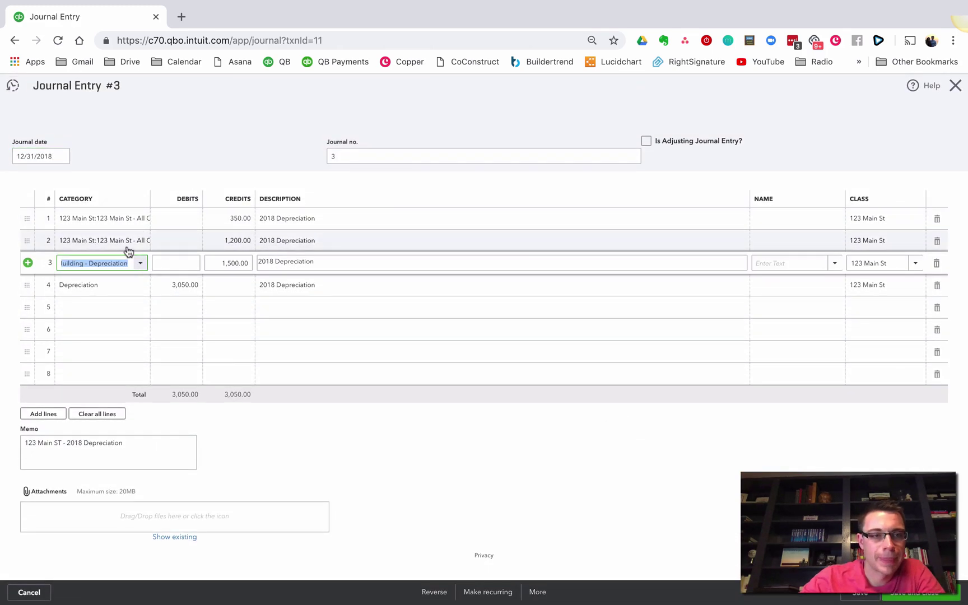
{"action": "key", "text": "Escape"}
{"action": "left_click", "coordinate": [130, 246]}
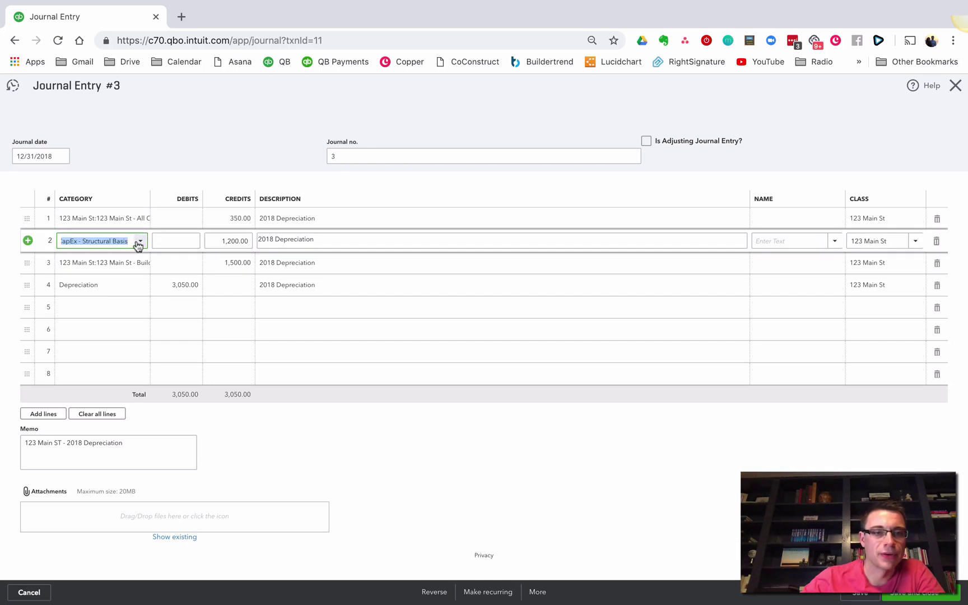
{"action": "type", "text": "123 Main St"}
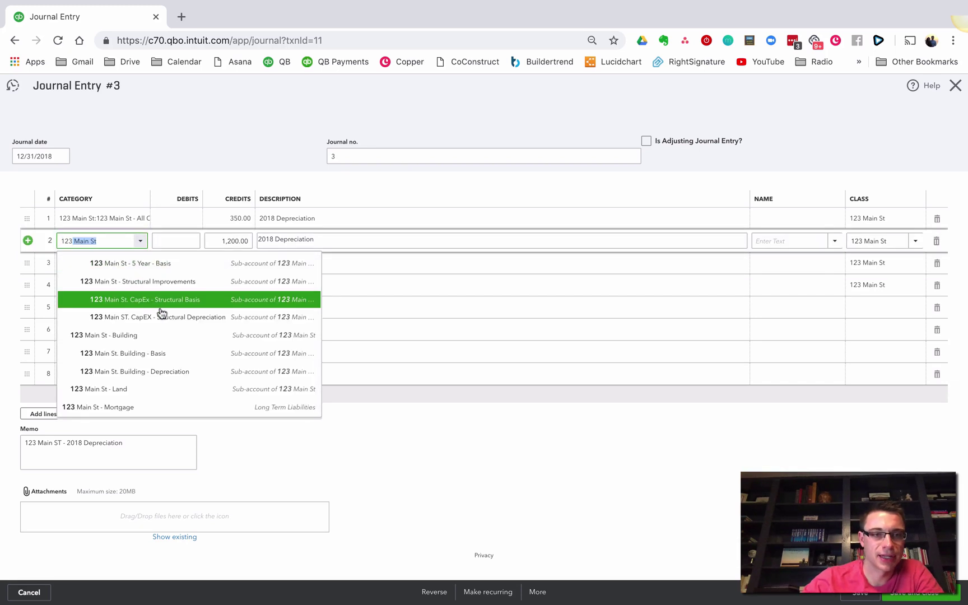
{"action": "left_click", "coordinate": [177, 317]}
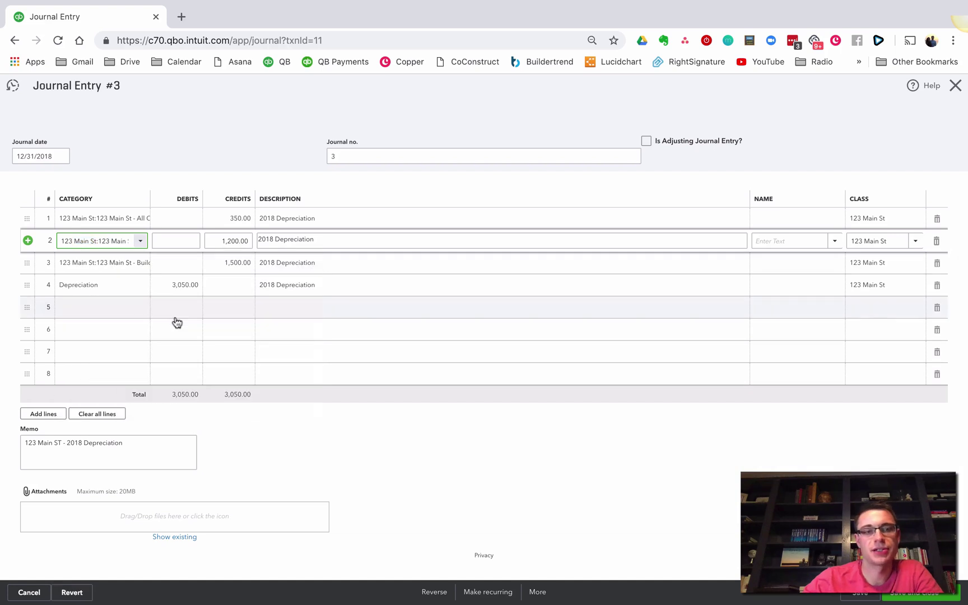
{"action": "left_click", "coordinate": [926, 600]}
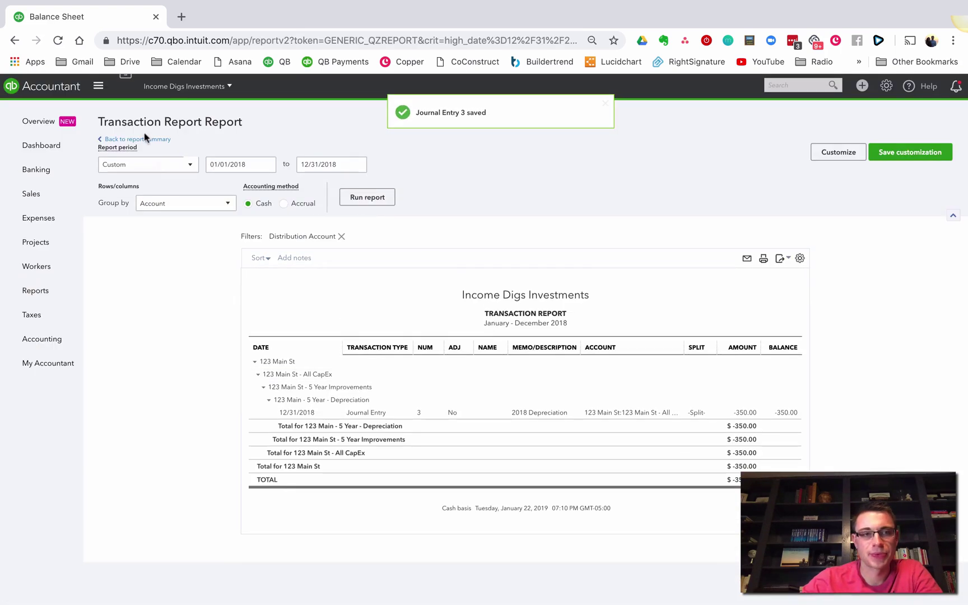
{"action": "left_click", "coordinate": [137, 139]}
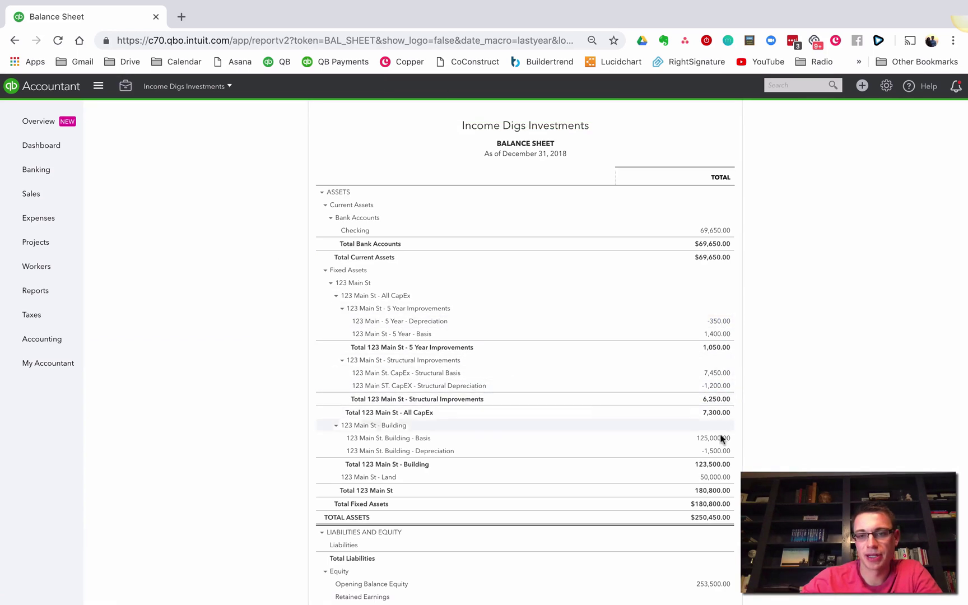
Step: Collapse the Structural, 5 Year, All CapEx, Building and 123 Main St groups, then re-expand them
{"action": "left_click", "coordinate": [341, 360]}
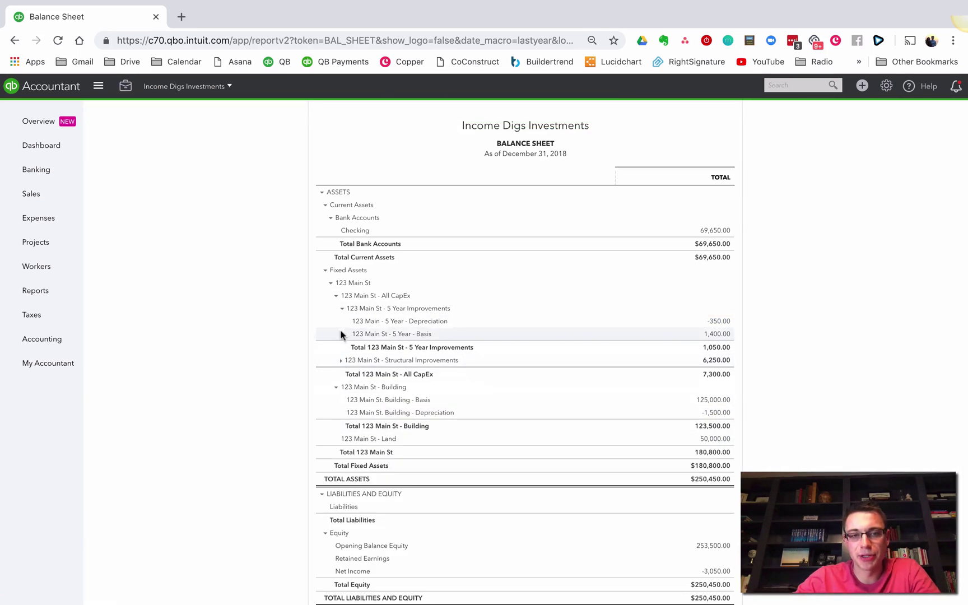
{"action": "left_click", "coordinate": [343, 308]}
{"action": "left_click", "coordinate": [336, 295]}
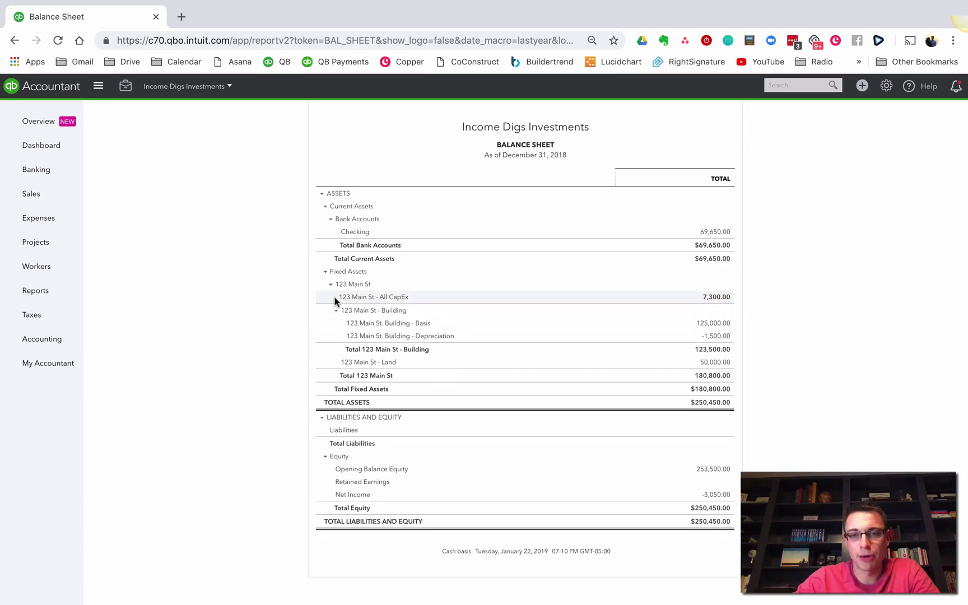
{"action": "left_click", "coordinate": [337, 312]}
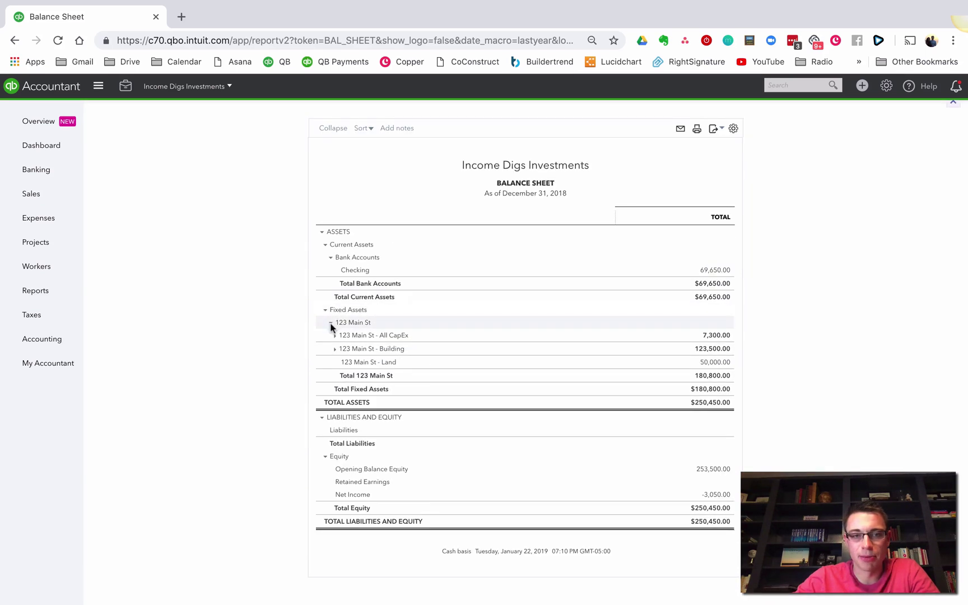
{"action": "scroll", "coordinate": [333, 325], "scroll_direction": "up", "scroll_amount": 2}
{"action": "scroll", "coordinate": [329, 324], "scroll_direction": "up", "scroll_amount": 2}
{"action": "left_click", "coordinate": [329, 375]}
{"action": "left_click", "coordinate": [329, 375]}
{"action": "scroll", "coordinate": [329, 378], "scroll_direction": "down", "scroll_amount": 2}
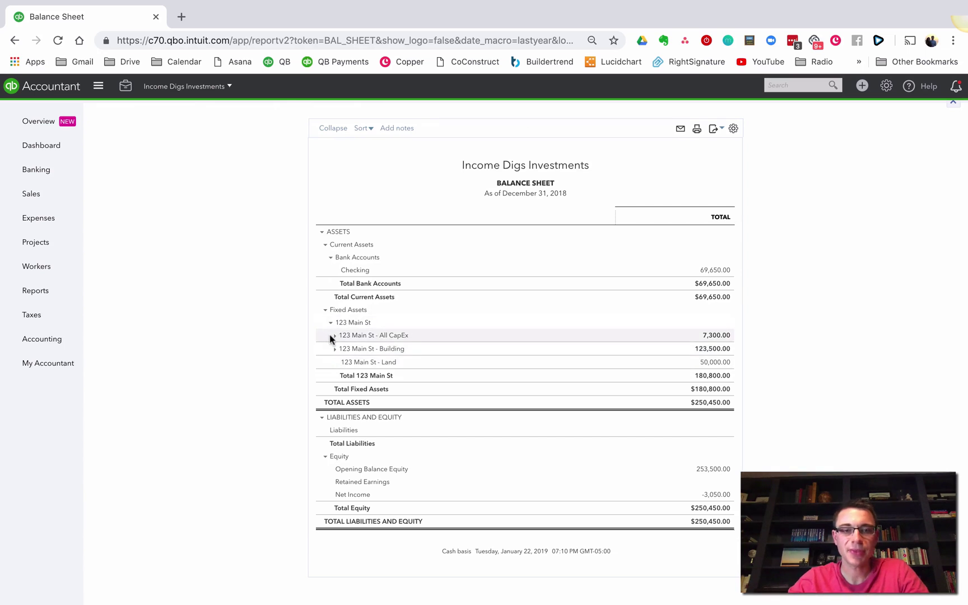
{"action": "left_click", "coordinate": [335, 348]}
{"action": "left_click", "coordinate": [336, 335]}
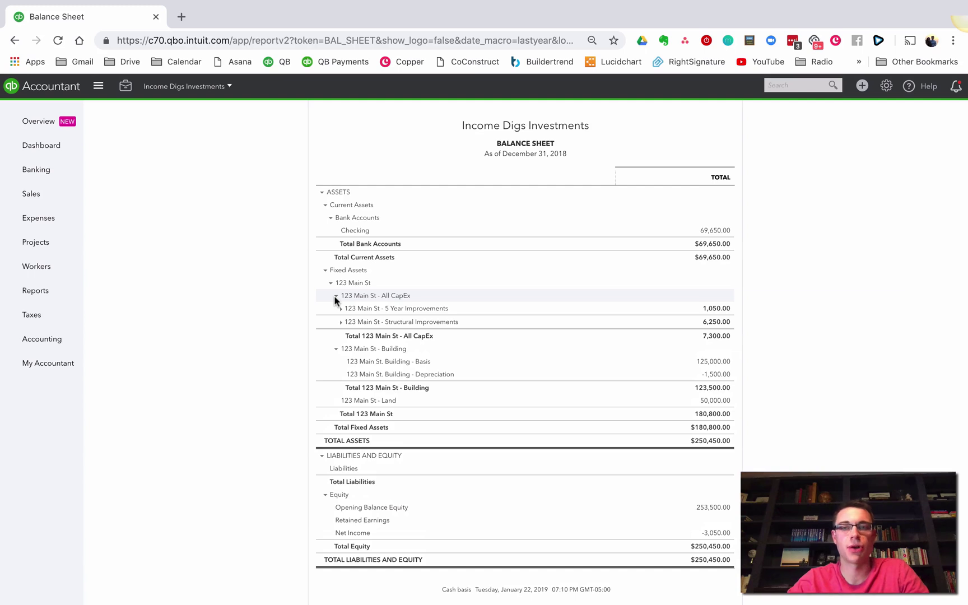
Step: Start a new expense with payment date 03/01/2018
{"action": "left_click", "coordinate": [862, 85]}
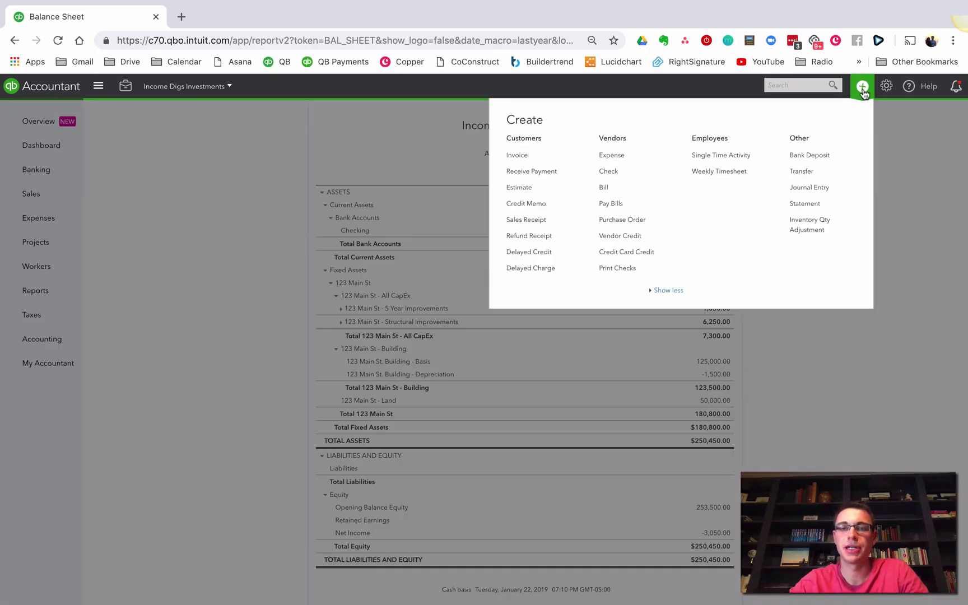
{"action": "left_click", "coordinate": [612, 155]}
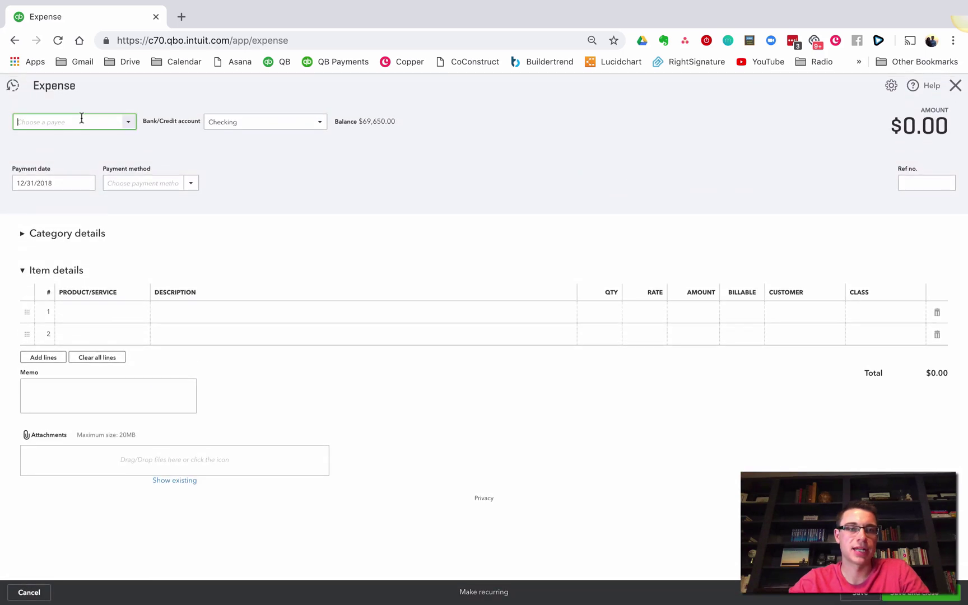
{"action": "left_click", "coordinate": [56, 185]}
{"action": "left_click_drag", "start_coordinate": [56, 184], "coordinate": [44, 183]}
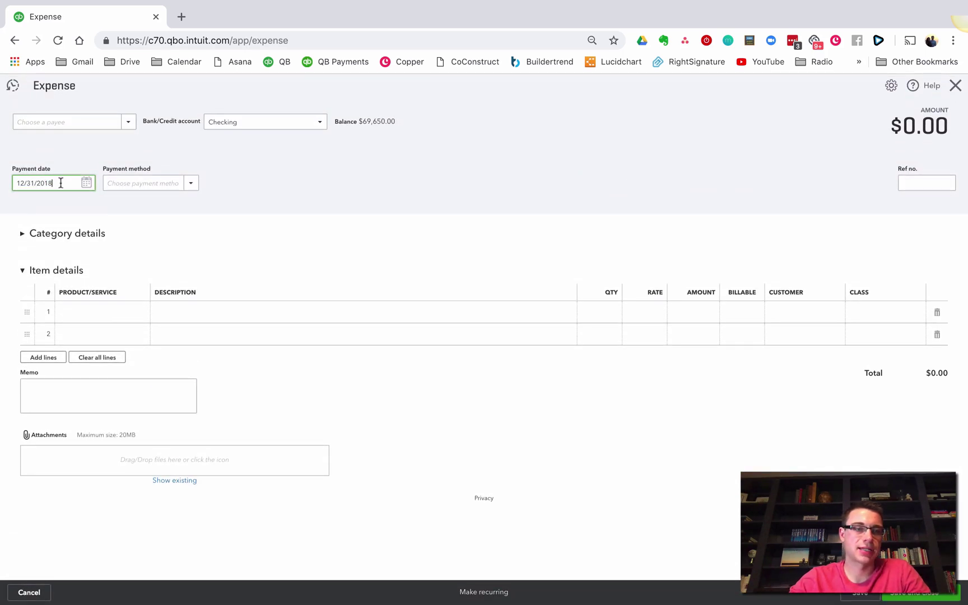
{"action": "type", "text": "3/1/"}
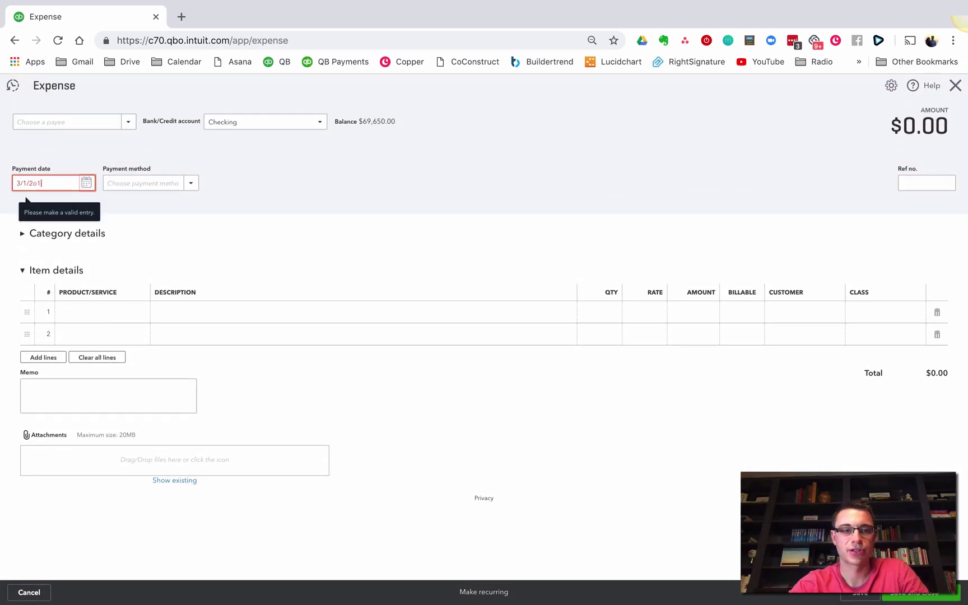
{"action": "key", "text": "BackSpace"}
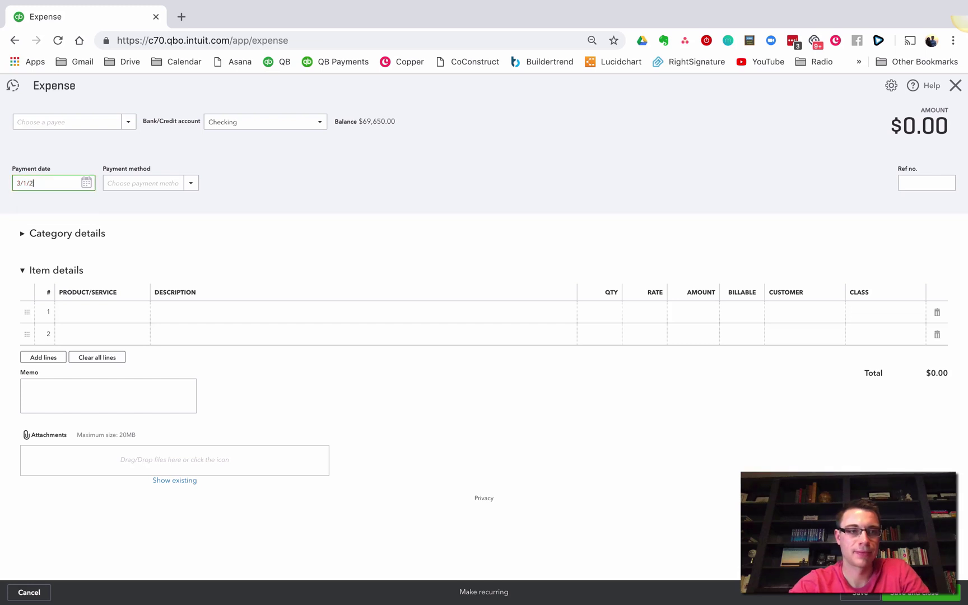
{"action": "type", "text": "018"}
{"action": "key", "text": "Tab"}
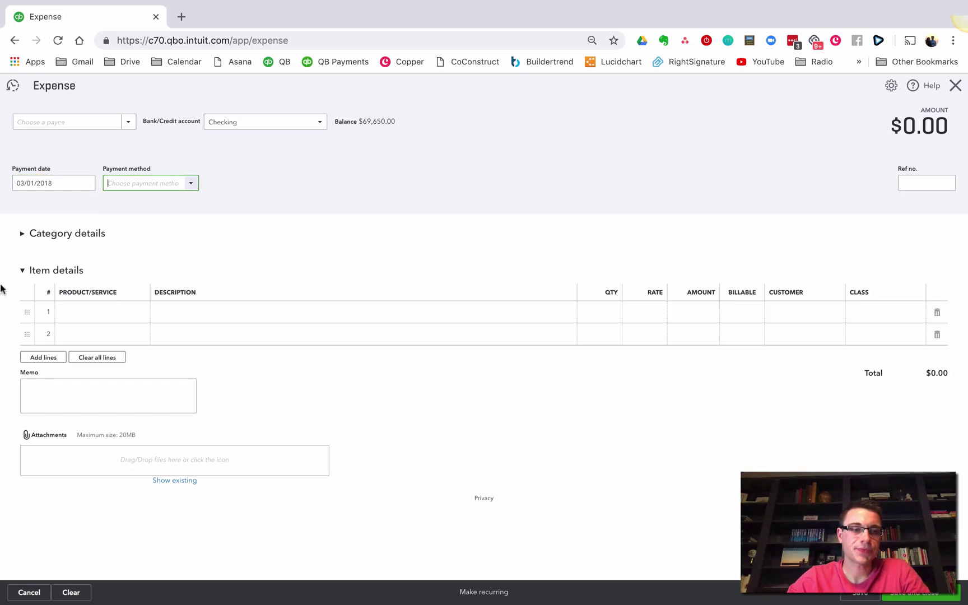
Step: Add a Rough Electric line at rate 2000 with new class 456 Maple, and save the expense
{"action": "left_click", "coordinate": [123, 315]}
{"action": "type", "text": "rough ele"}
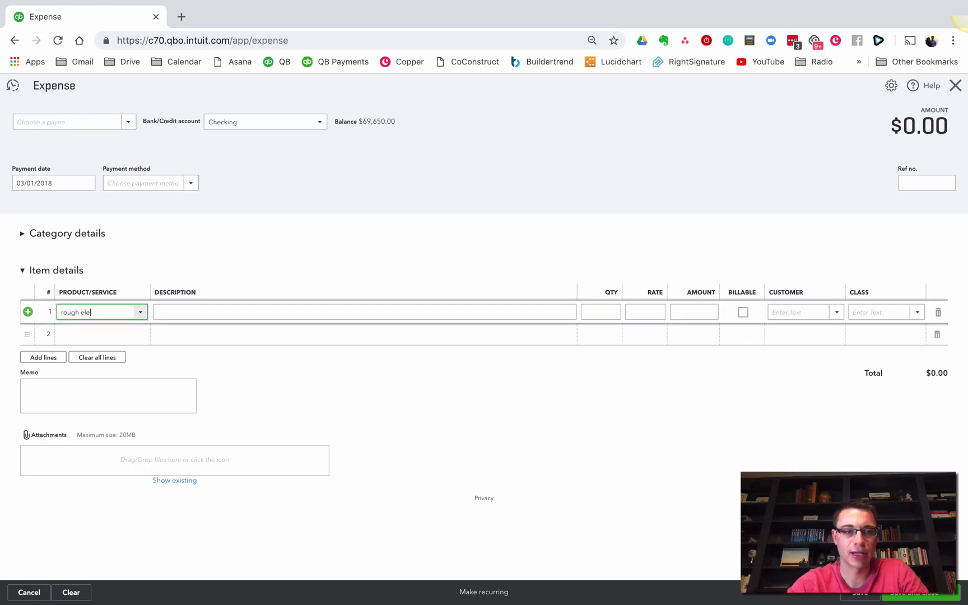
{"action": "left_click", "coordinate": [116, 352]}
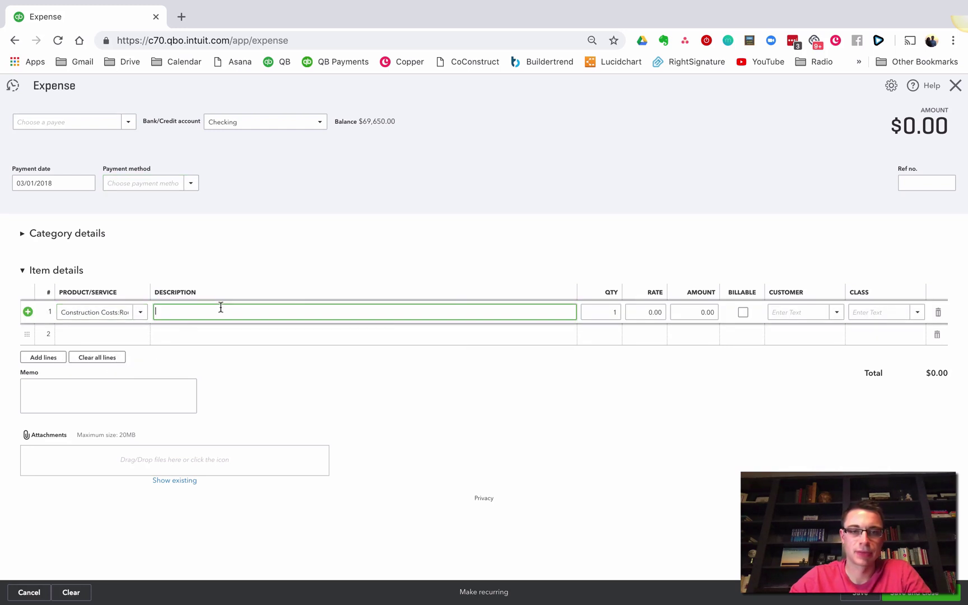
{"action": "left_click", "coordinate": [651, 311]}
{"action": "type", "text": "2000"}
{"action": "key", "text": "Tab"}
{"action": "key", "text": "Tab"}
{"action": "key", "text": "Tab"}
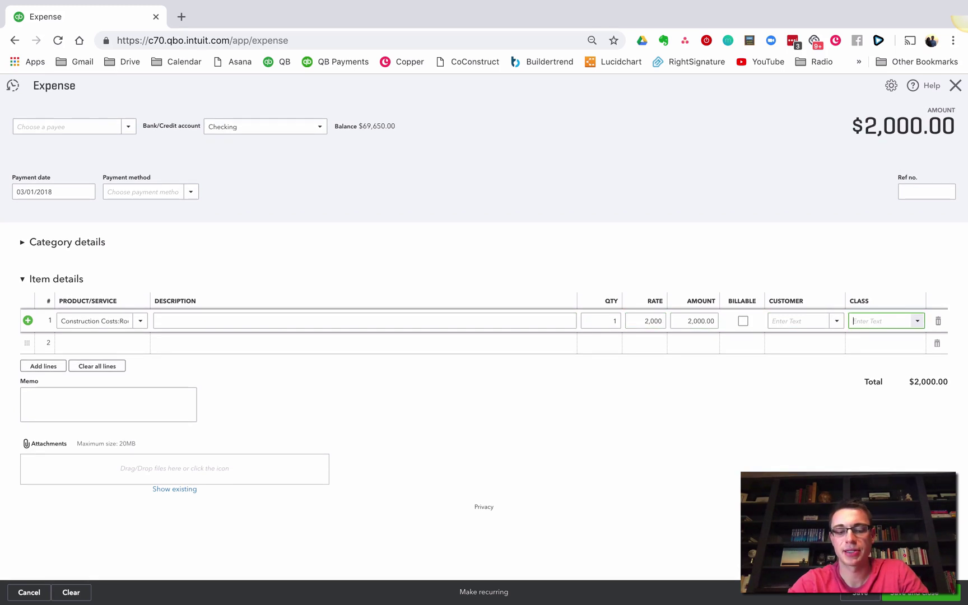
{"action": "type", "text": "456 Mabl"}
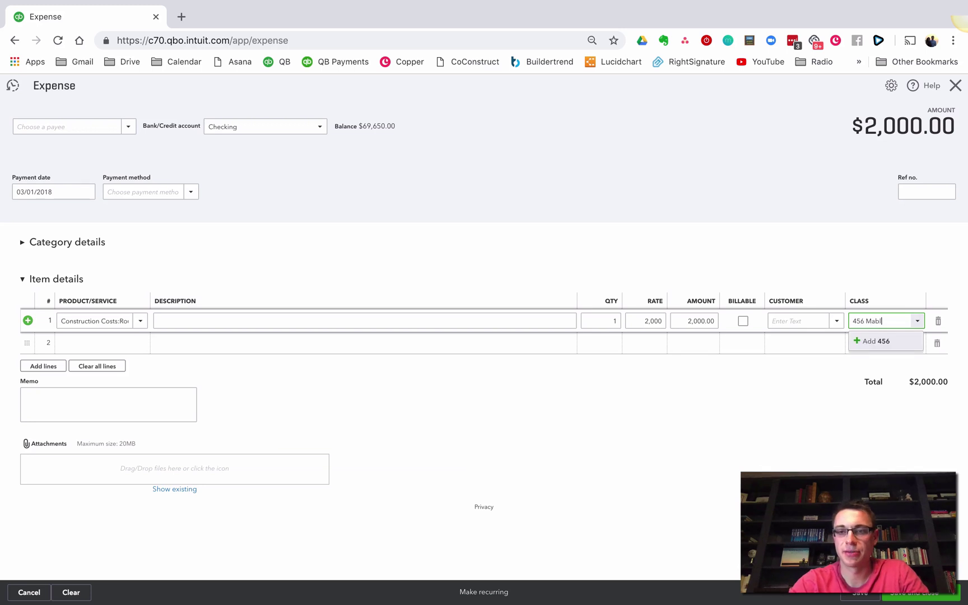
{"action": "key", "text": "BackSpace"}
{"action": "key", "text": "BackSpace"}
{"action": "key", "text": "BackSpace"}
{"action": "type", "text": "ple"}
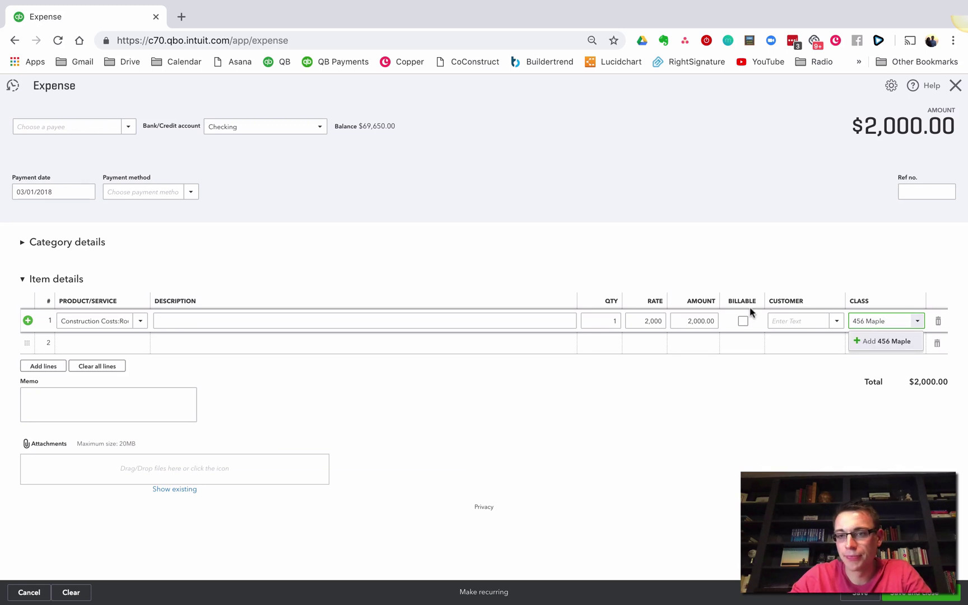
{"action": "left_click", "coordinate": [885, 341]}
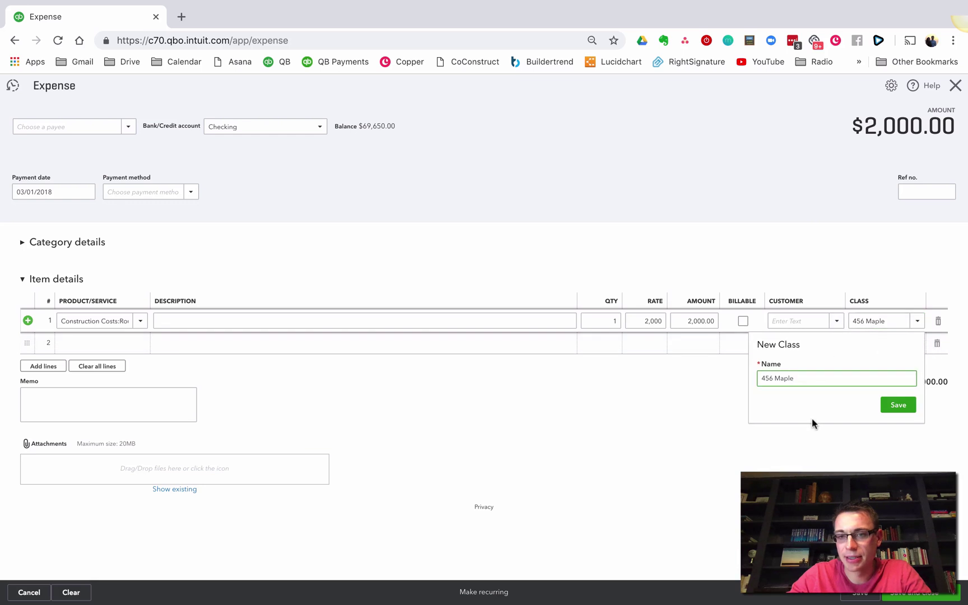
{"action": "left_click", "coordinate": [898, 405]}
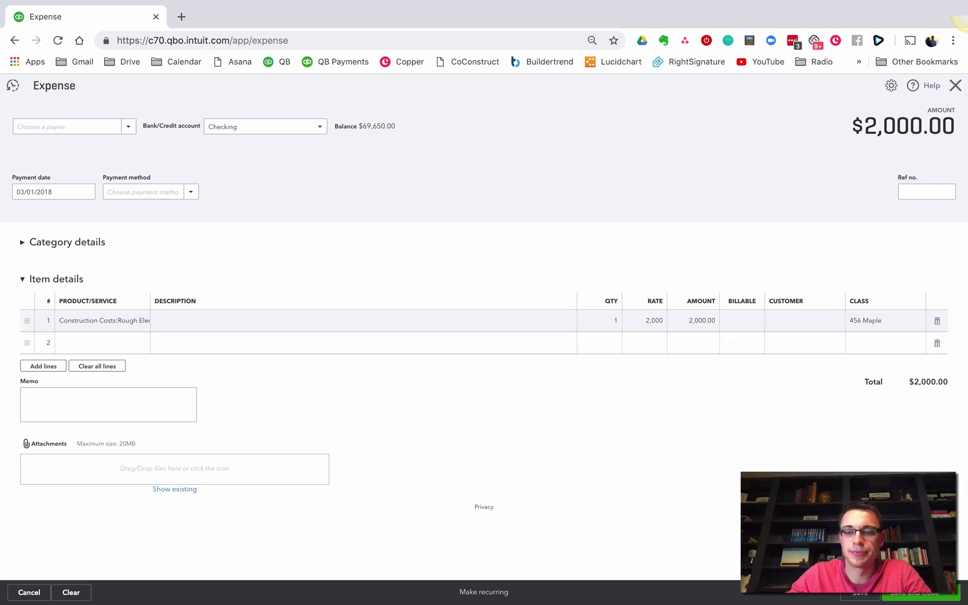
{"action": "left_click", "coordinate": [919, 597]}
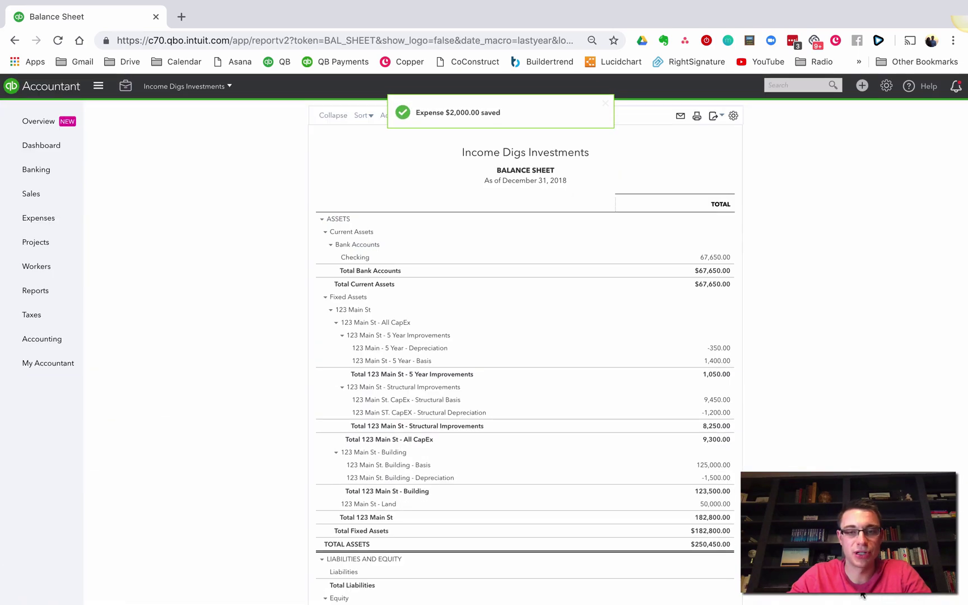
{"action": "scroll", "coordinate": [529, 340], "scroll_direction": "down", "scroll_amount": 2}
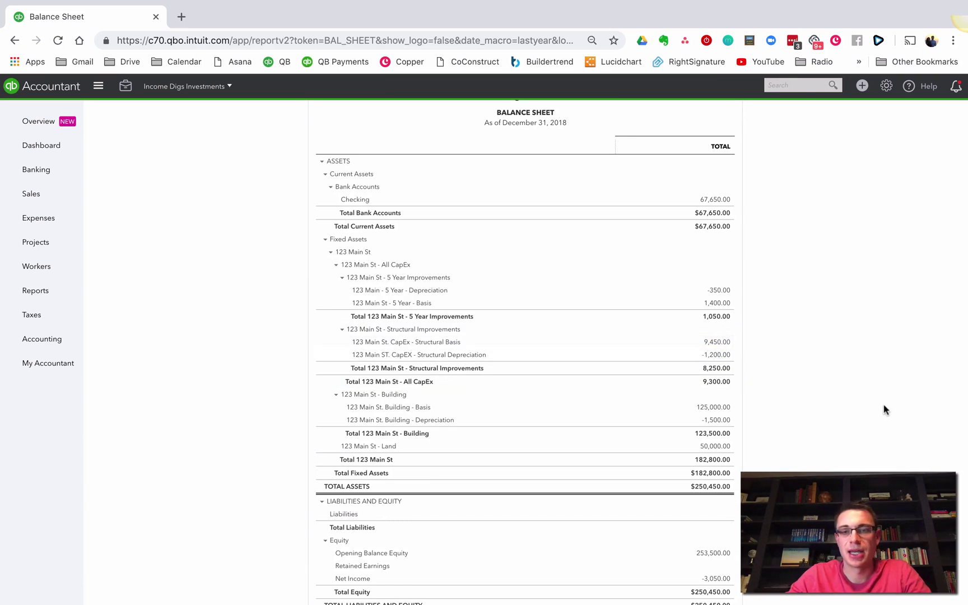
Step: Create a new journal entry from the + New menu
{"action": "left_click", "coordinate": [865, 86]}
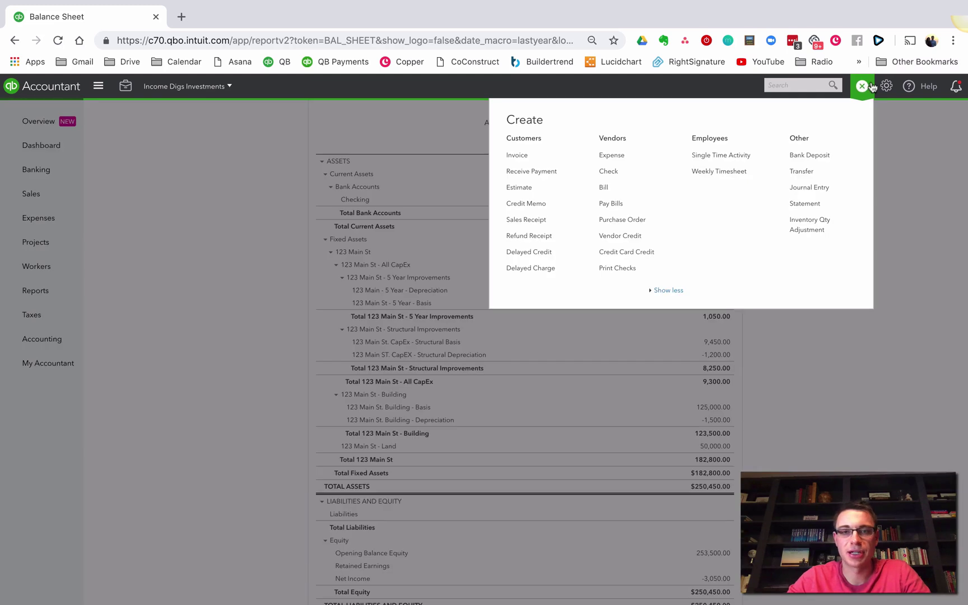
{"action": "left_click", "coordinate": [865, 85]}
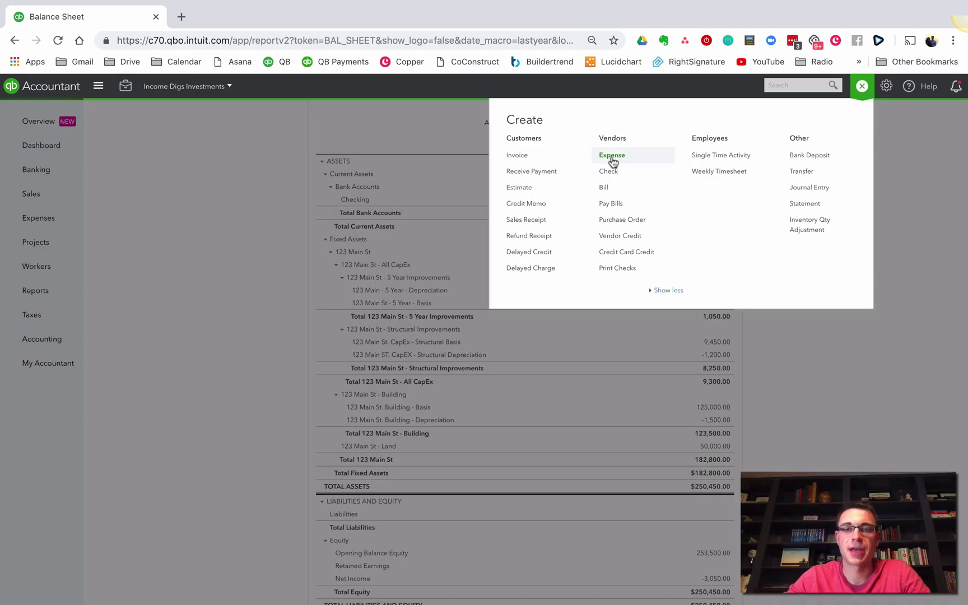
{"action": "left_click", "coordinate": [804, 191]}
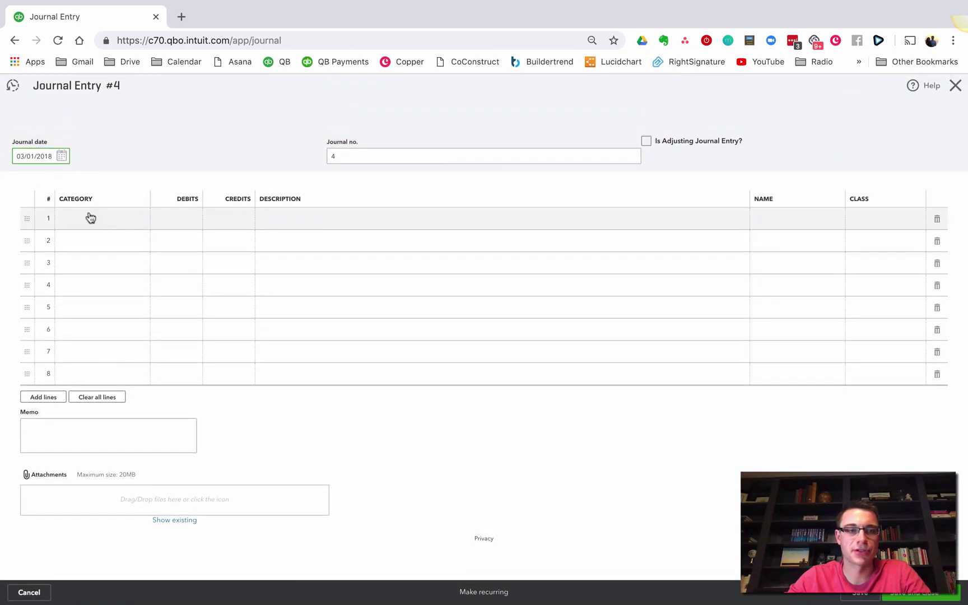
Step: Debit 60,000 to the 123 Main building account on line 1 and set its class
{"action": "left_click", "coordinate": [76, 220]}
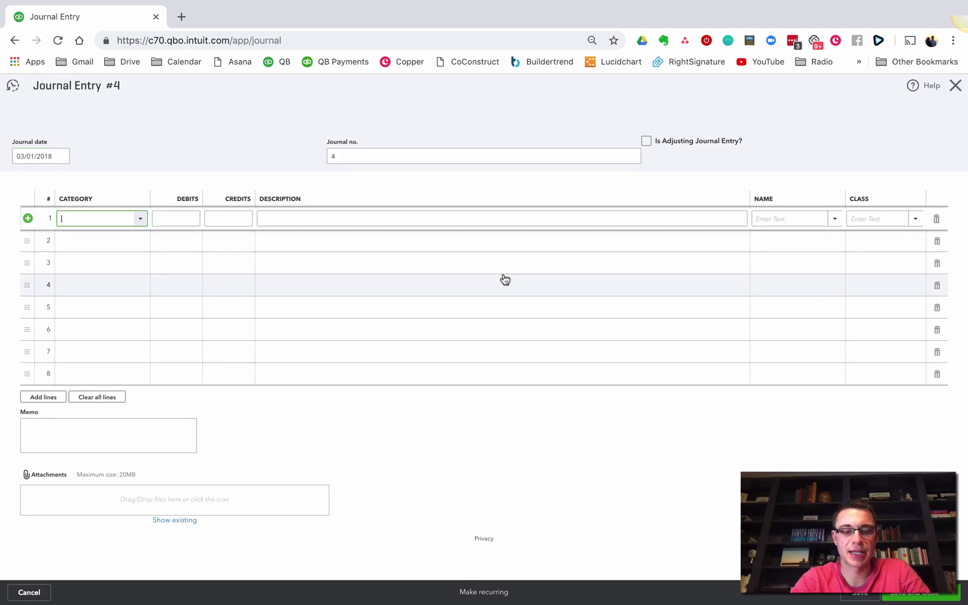
{"action": "type", "text": "123"}
{"action": "key", "text": "Down"}
{"action": "key", "text": "Down"}
{"action": "key", "text": "Down"}
{"action": "key", "text": "Down"}
{"action": "key", "text": "Down"}
{"action": "key", "text": "Down"}
{"action": "key", "text": "Down"}
{"action": "key", "text": "Down"}
{"action": "key", "text": "Down"}
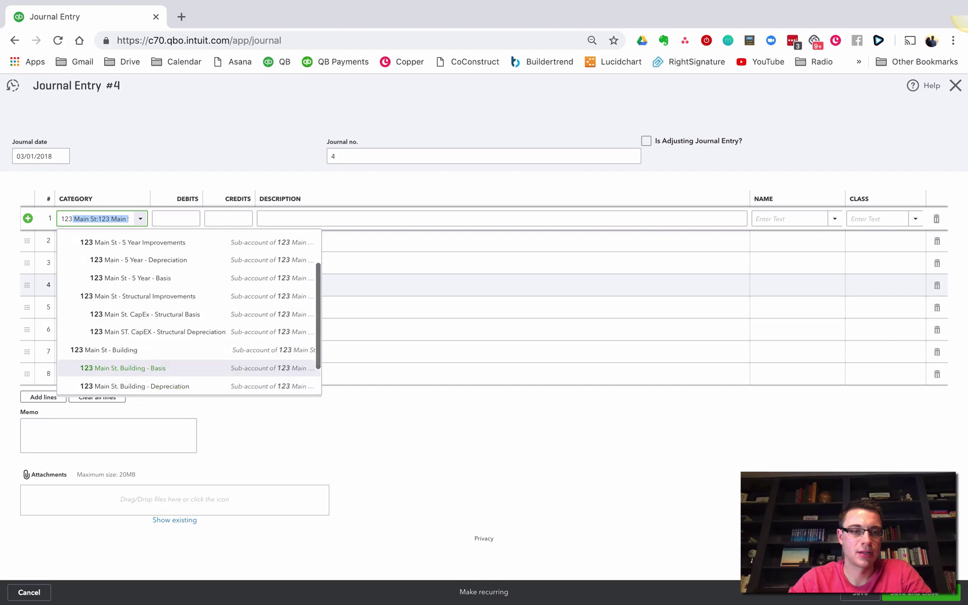
{"action": "key", "text": "Return"}
{"action": "key", "text": "Tab"}
{"action": "type", "text": "600,000"}
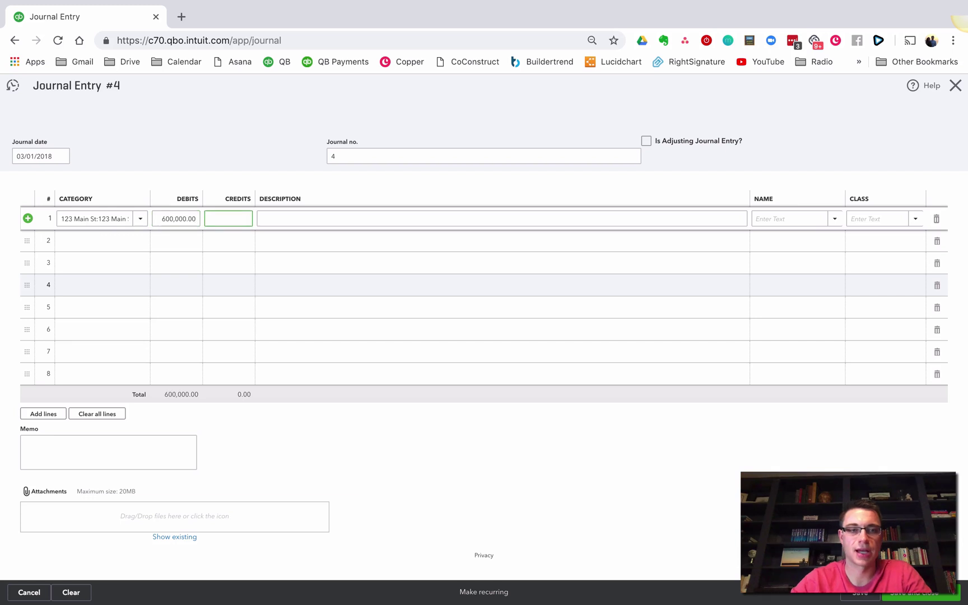
{"action": "key", "text": "shift+Tab"}
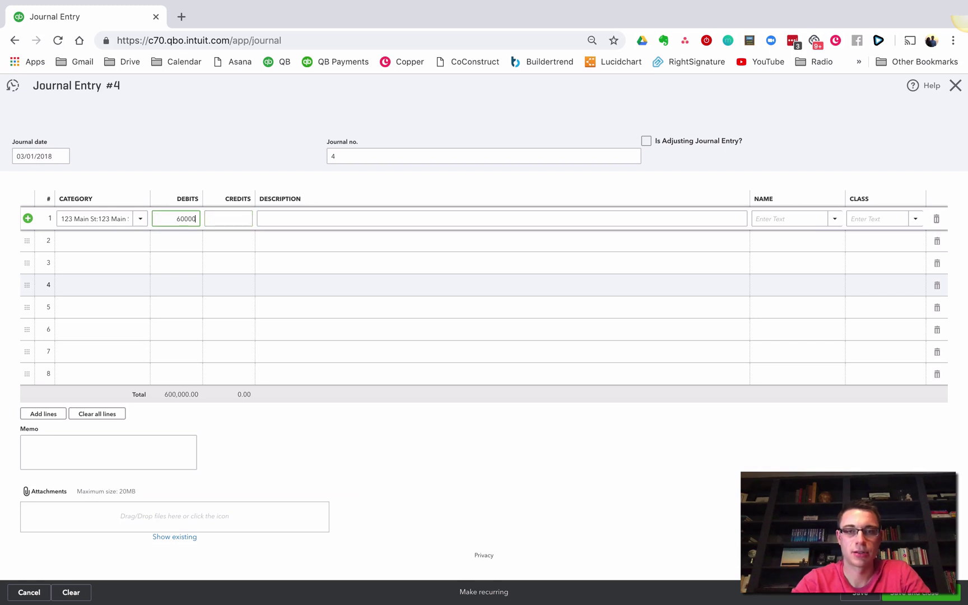
{"action": "key", "text": "Tab"}
{"action": "key", "text": "Tab"}
{"action": "key", "text": "Tab"}
{"action": "key", "text": "Tab"}
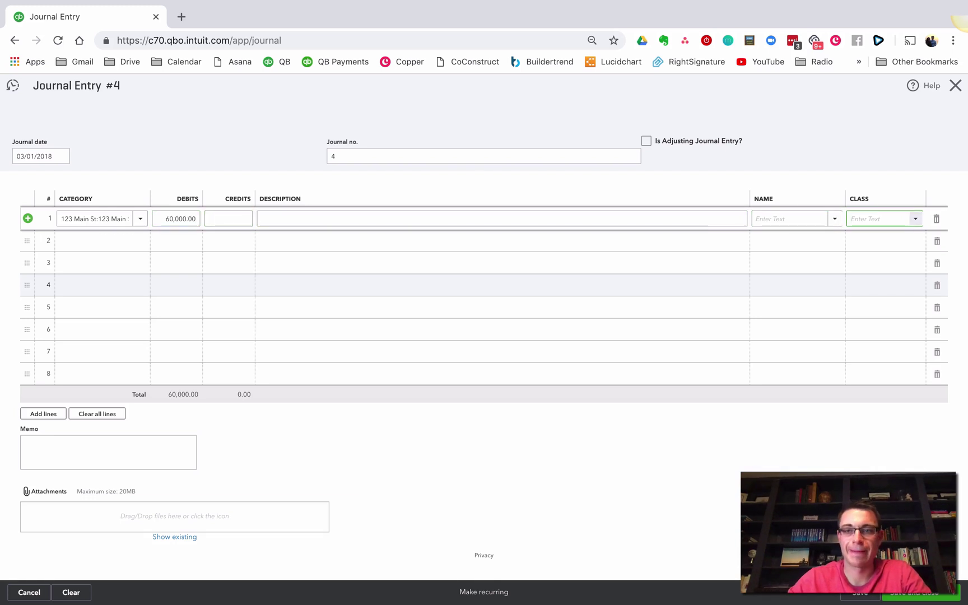
{"action": "type", "text": "456"}
{"action": "key", "text": "Tab"}
{"action": "key", "text": "Tab"}
{"action": "type", "text": "checking"}
{"action": "key", "text": "Tab"}
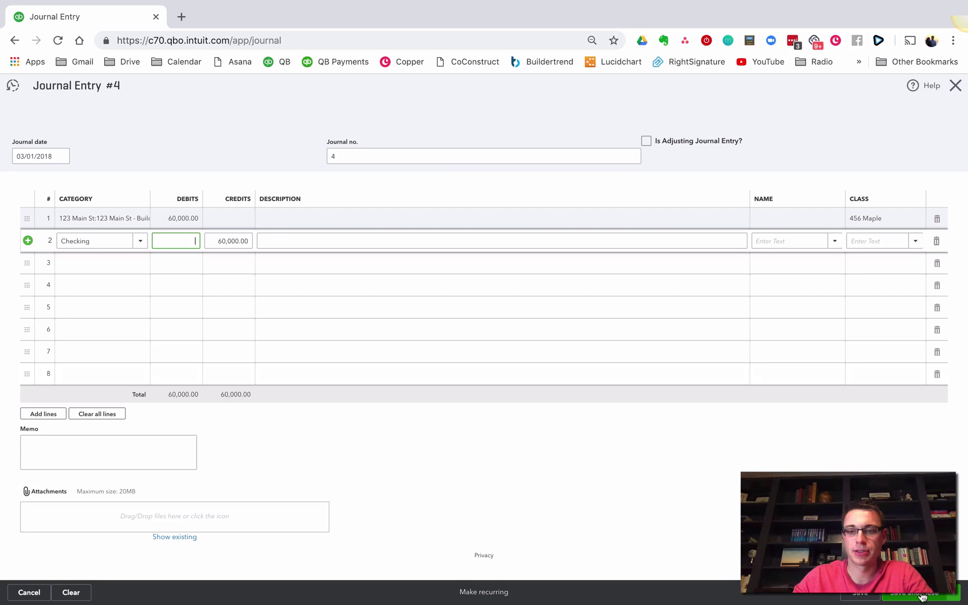
Step: Decline the missing-class warning, class line 2 as 456 Maple, and save
{"action": "left_click", "coordinate": [922, 597]}
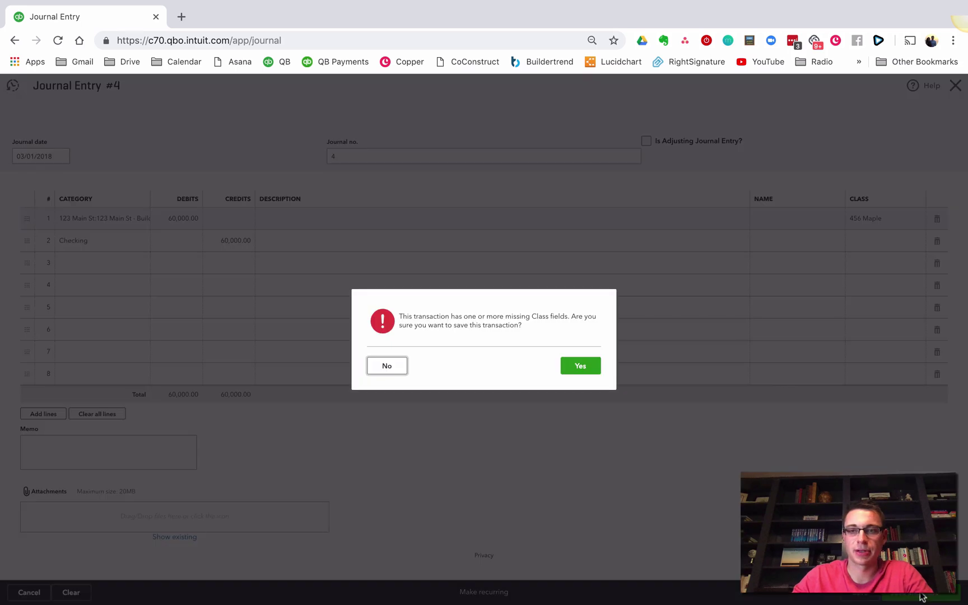
{"action": "left_click", "coordinate": [377, 369]}
{"action": "left_click", "coordinate": [885, 241]}
{"action": "type", "text": "456"}
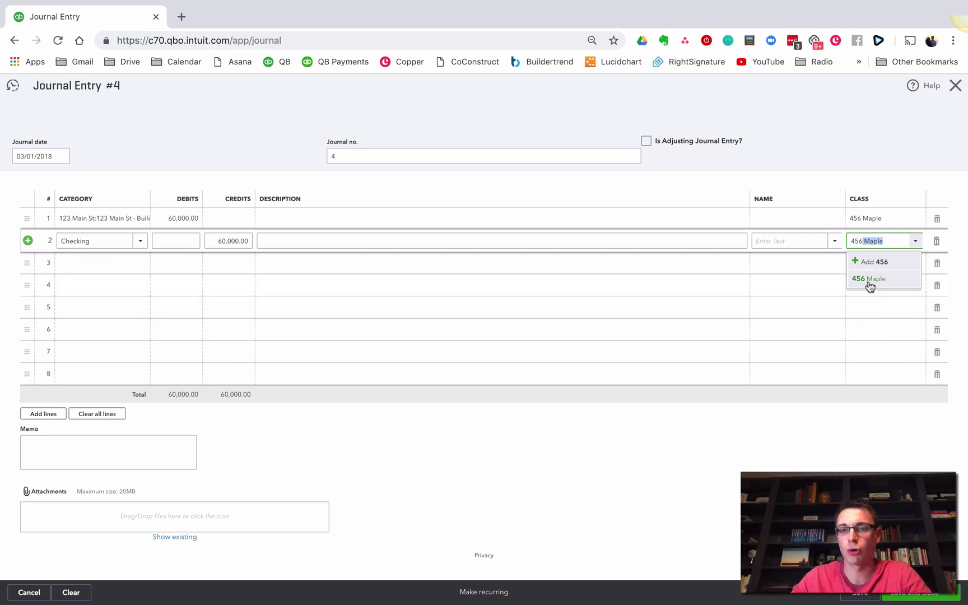
{"action": "left_click", "coordinate": [869, 284]}
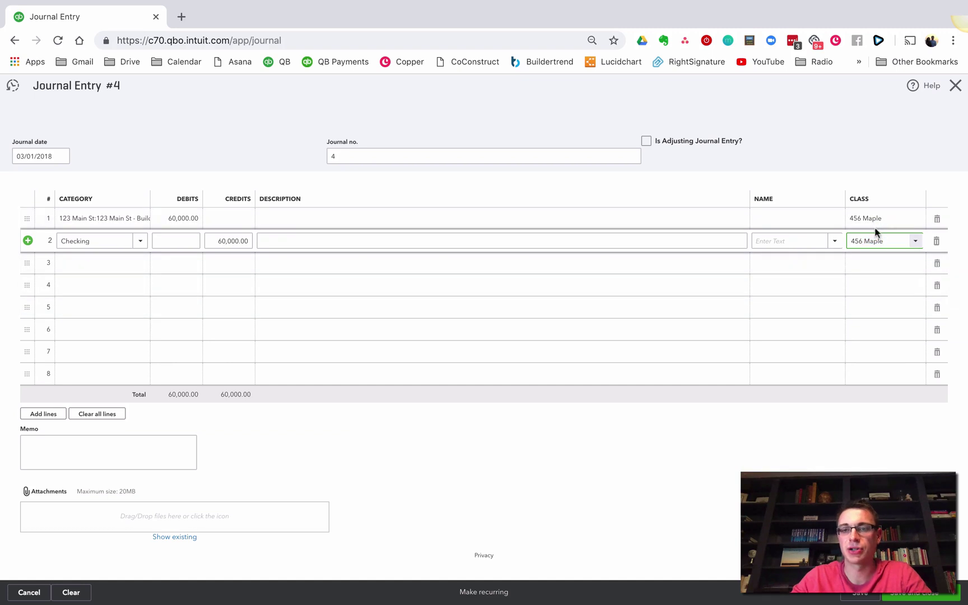
{"action": "left_click", "coordinate": [921, 597]}
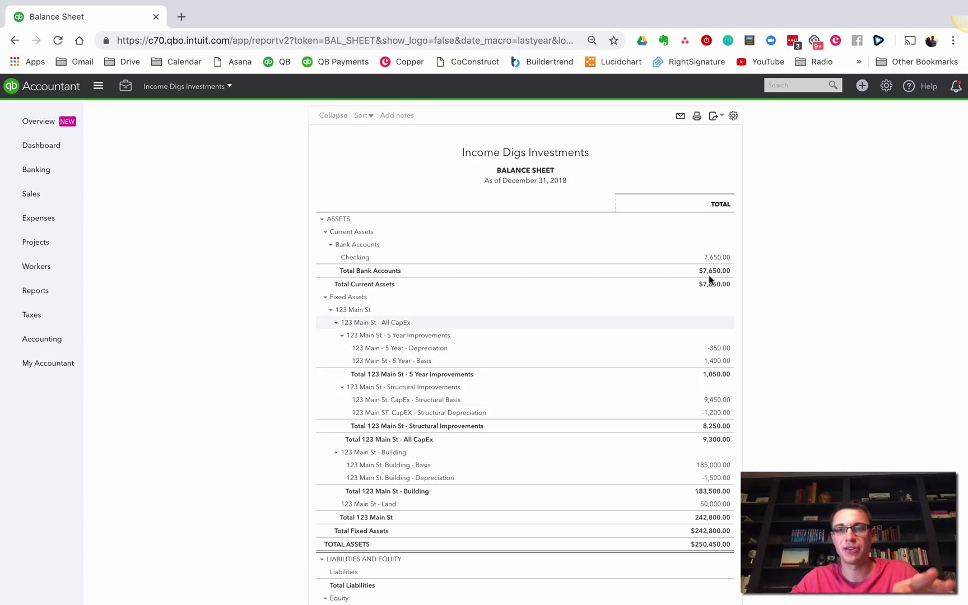
Step: Bring up the gear menu of company settings and lists
{"action": "left_click", "coordinate": [886, 86]}
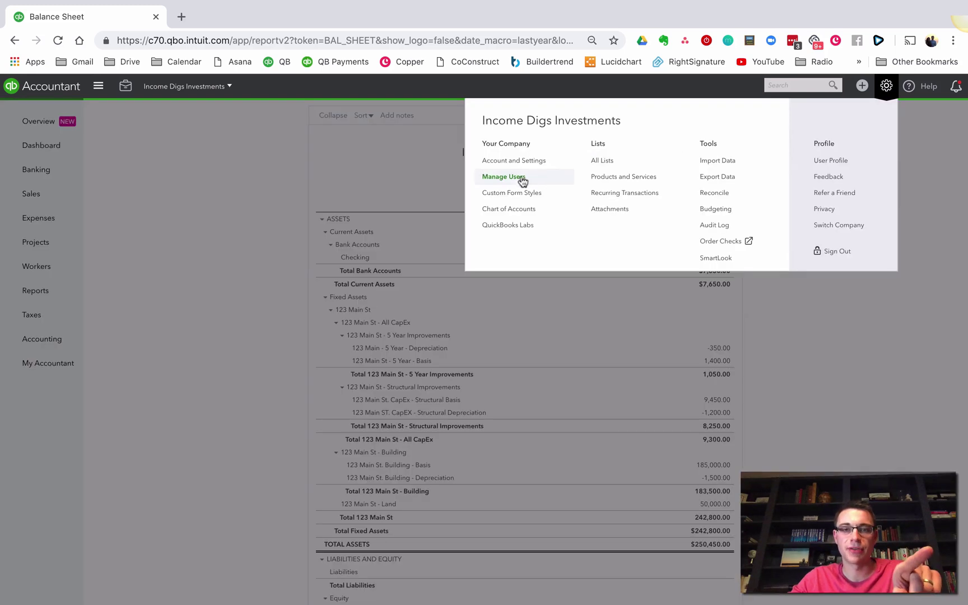
Step: Go to the Chart of Accounts from the gear menu's Your Company section
{"action": "left_click", "coordinate": [509, 209]}
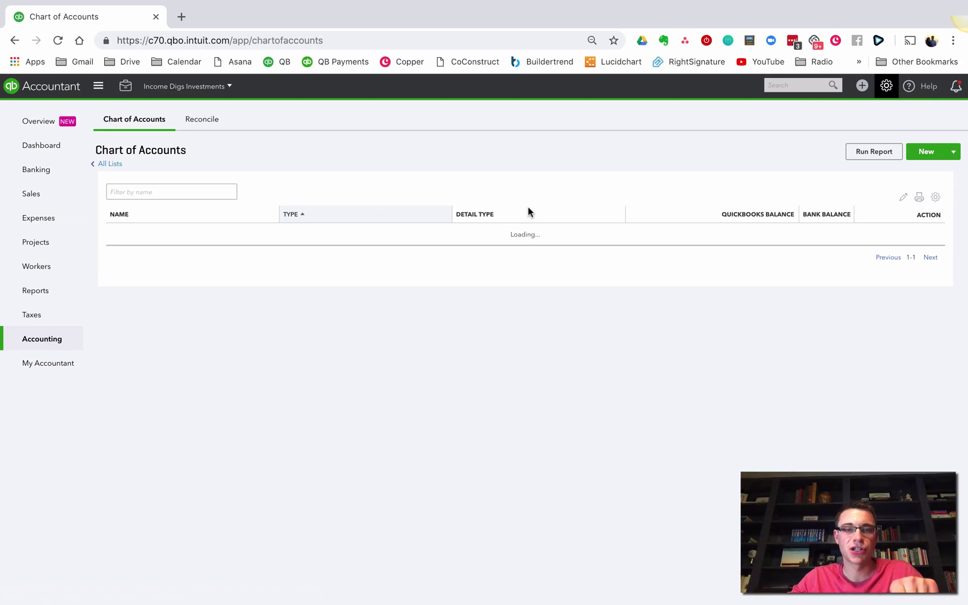
{"action": "scroll", "coordinate": [528, 206], "scroll_direction": "down", "scroll_amount": 2}
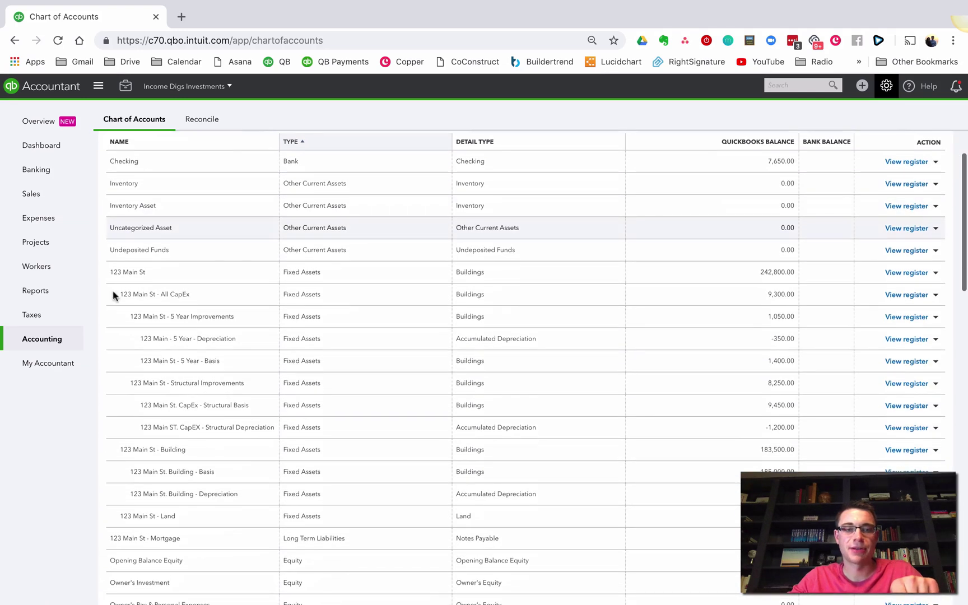
{"action": "scroll", "coordinate": [671, 170], "scroll_direction": "up", "scroll_amount": 2}
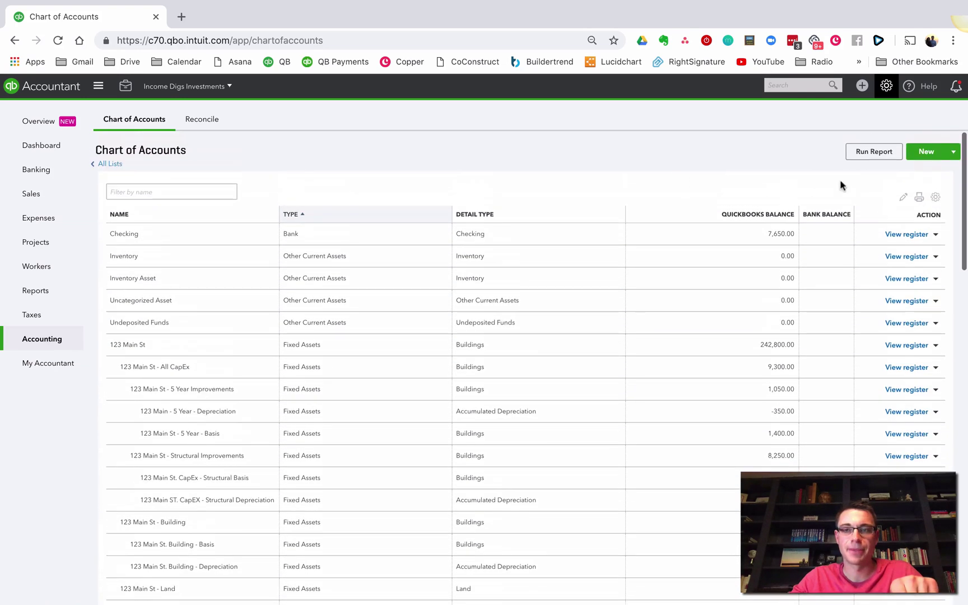
Step: Rename 123 Main St to Property and strip the prefix from All CapEx and 5 Year Improvements
{"action": "left_click", "coordinate": [905, 200]}
{"action": "scroll", "coordinate": [288, 363], "scroll_direction": "down", "scroll_amount": 1}
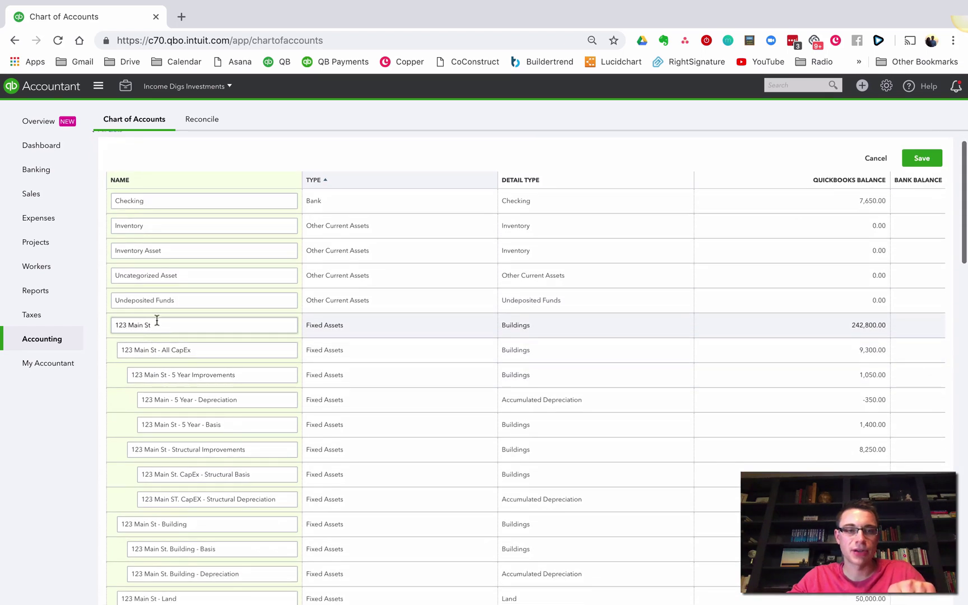
{"action": "double_click", "coordinate": [163, 325]}
{"action": "type", "text": "Property"}
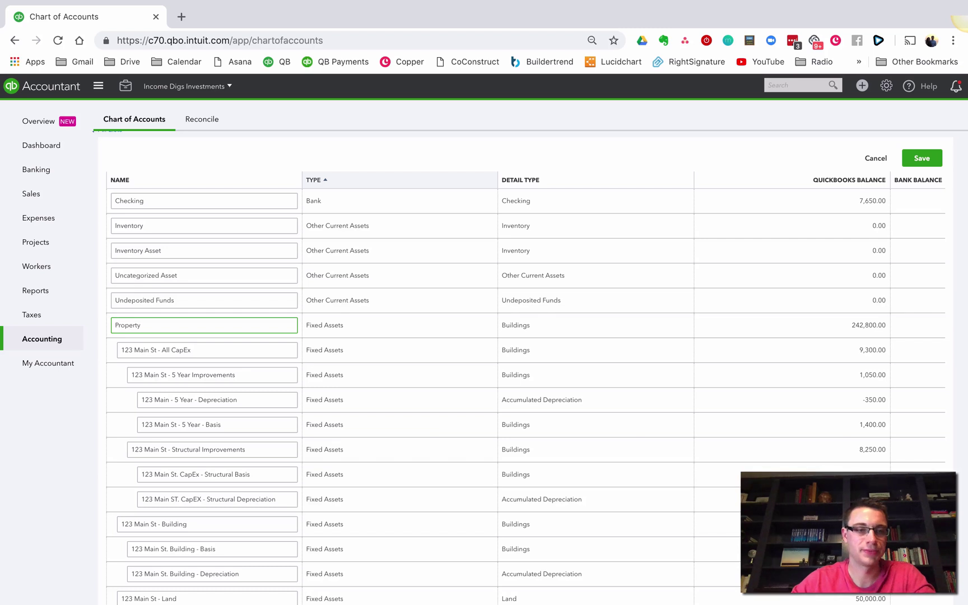
{"action": "left_click", "coordinate": [160, 350]}
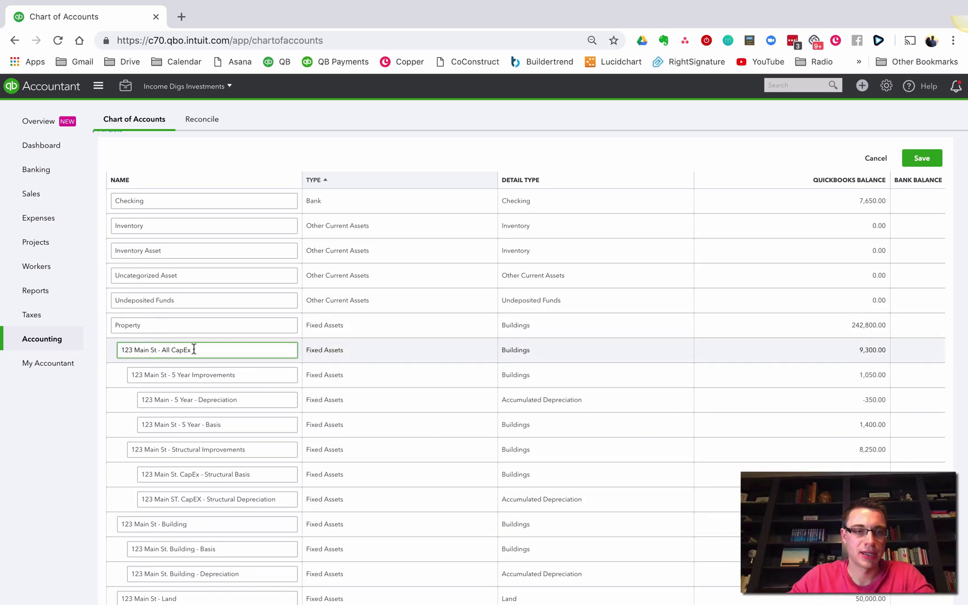
{"action": "left_click_drag", "start_coordinate": [193, 349], "coordinate": [114, 351]}
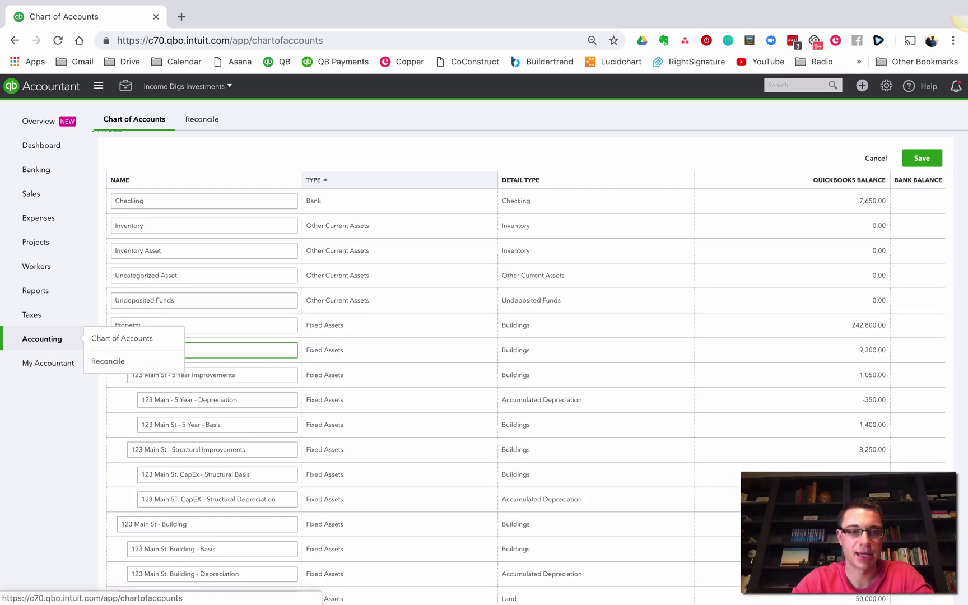
{"action": "key", "text": "BackSpace"}
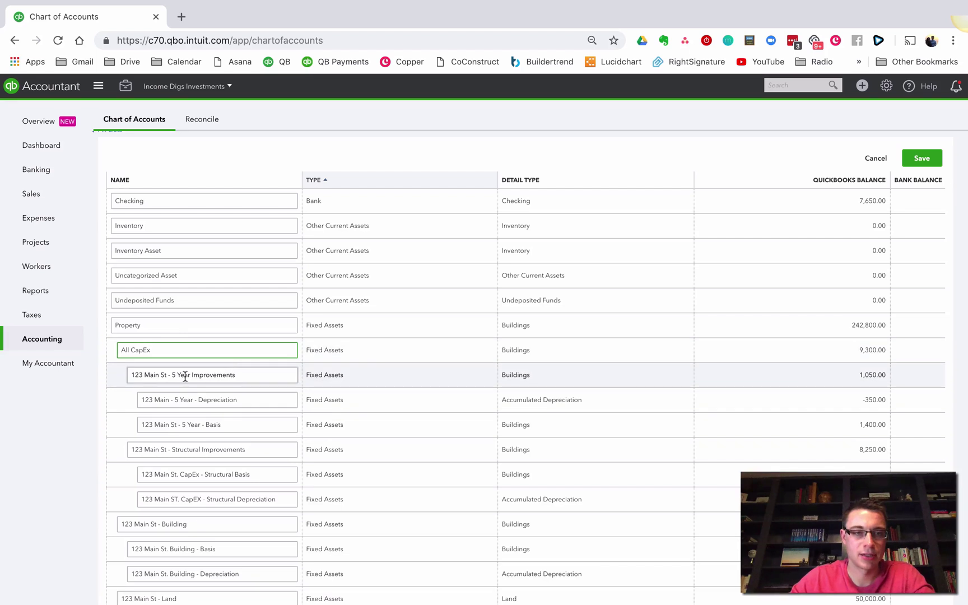
{"action": "left_click", "coordinate": [183, 375]}
{"action": "left_click_drag", "start_coordinate": [170, 374], "coordinate": [131, 374]}
{"action": "key", "text": "BackSpace"}
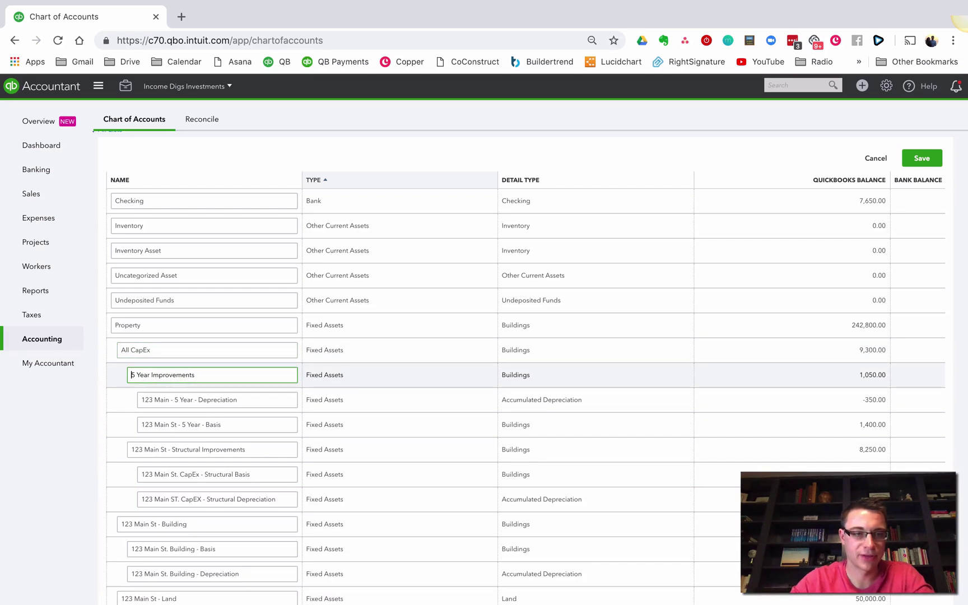
Step: Remove the 123 Main prefixes from the 5 Year and Structural Improvements sub-accounts
{"action": "left_click_drag", "start_coordinate": [176, 398], "coordinate": [136, 399]}
{"action": "key", "text": "BackSpace"}
{"action": "key", "text": "BackSpace"}
{"action": "mouse_move", "coordinate": [180, 425]}
{"action": "left_mouse_down"}
{"action": "mouse_move", "coordinate": [139, 424]}
{"action": "mouse_move", "coordinate": [129, 450]}
{"action": "left_mouse_up"}
{"action": "key", "text": "BackSpace"}
{"action": "key", "text": "BackSpace"}
{"action": "mouse_move", "coordinate": [181, 475]}
{"action": "left_mouse_down"}
{"action": "mouse_move", "coordinate": [139, 474]}
{"action": "mouse_move", "coordinate": [139, 499]}
{"action": "mouse_move", "coordinate": [119, 525]}
{"action": "left_mouse_up"}
{"action": "key", "text": "BackSpace"}
{"action": "left_click", "coordinate": [162, 524]}
{"action": "key", "text": "BackSpace"}
{"action": "scroll", "coordinate": [186, 455], "scroll_direction": "down", "scroll_amount": 4}
Step: Strip the prefixes from the Building, Land and Mortgage accounts and save the chart
{"action": "left_click_drag", "start_coordinate": [200, 403], "coordinate": [95, 392]}
{"action": "type", "text": "Bu"}
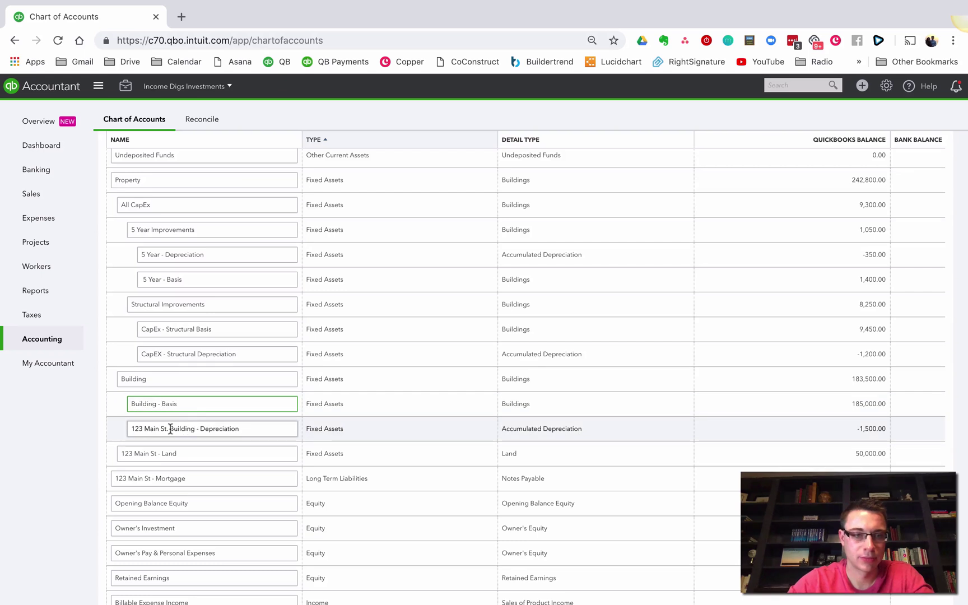
{"action": "left_click_drag", "start_coordinate": [168, 429], "coordinate": [114, 428]}
{"action": "key", "text": "BackSpace"}
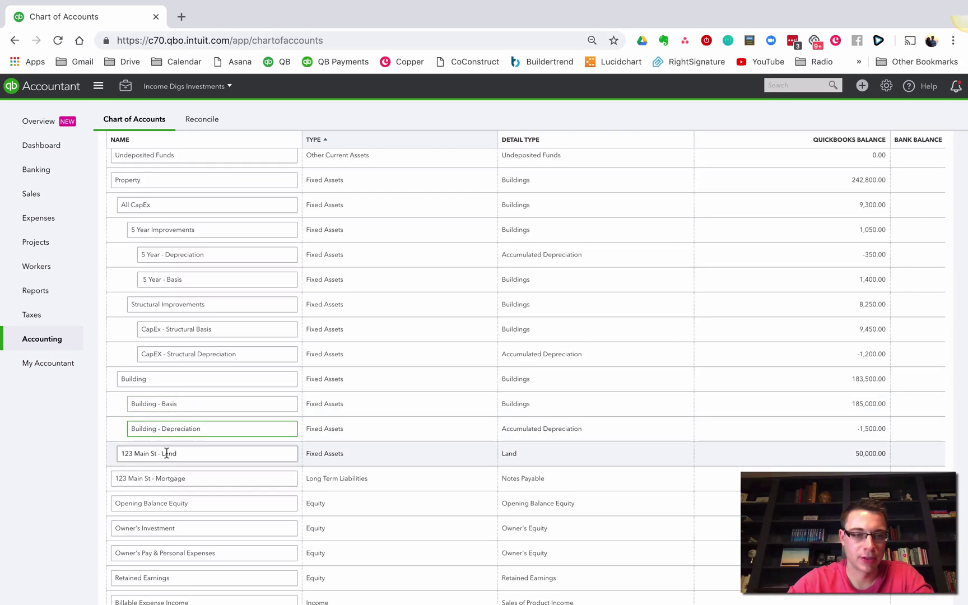
{"action": "left_click_drag", "start_coordinate": [162, 452], "coordinate": [106, 454]}
{"action": "key", "text": "BackSpace"}
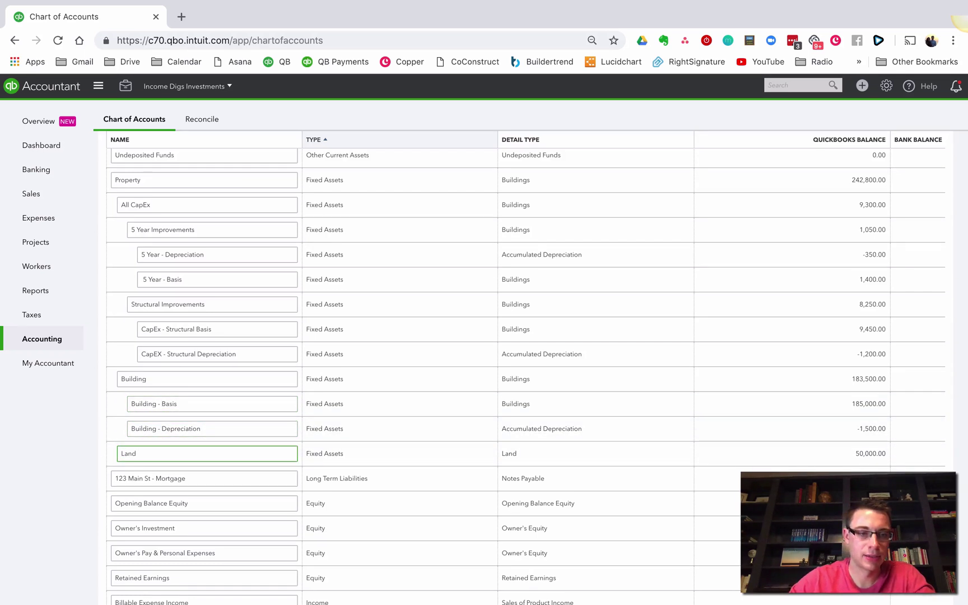
{"action": "left_click_drag", "start_coordinate": [156, 478], "coordinate": [110, 478]}
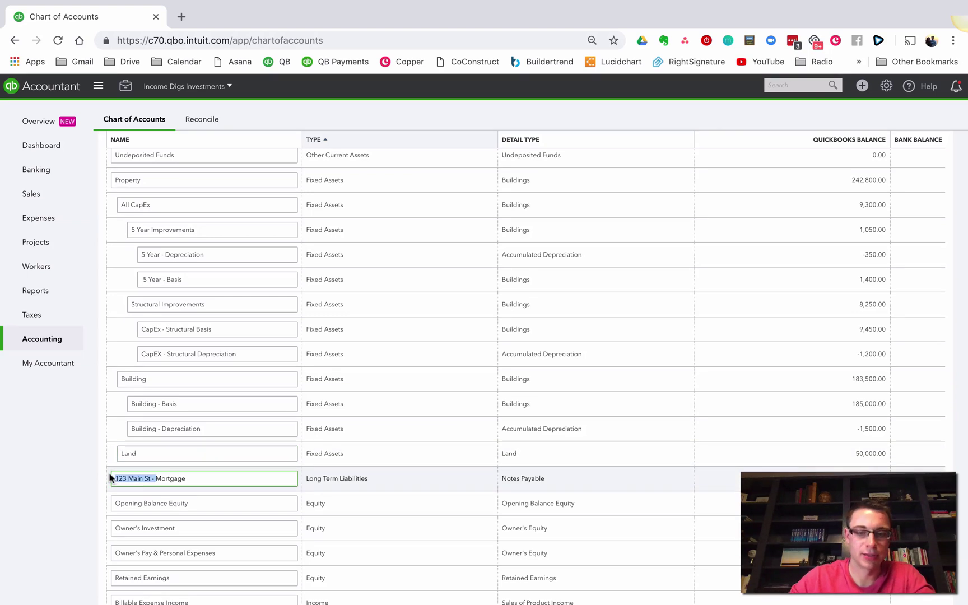
{"action": "key", "text": "BackSpace"}
{"action": "scroll", "coordinate": [370, 382], "scroll_direction": "up", "scroll_amount": 6}
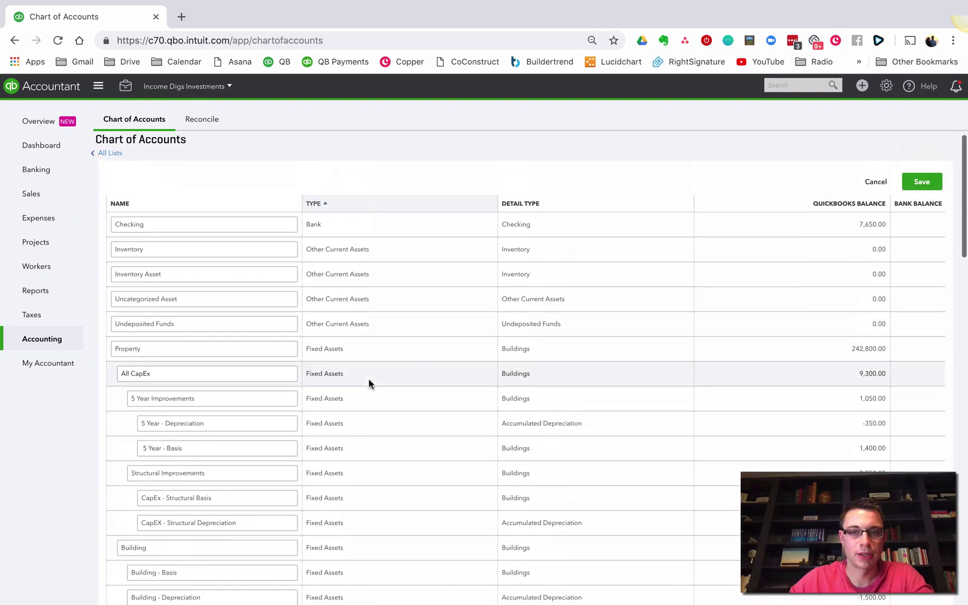
{"action": "left_click", "coordinate": [922, 182]}
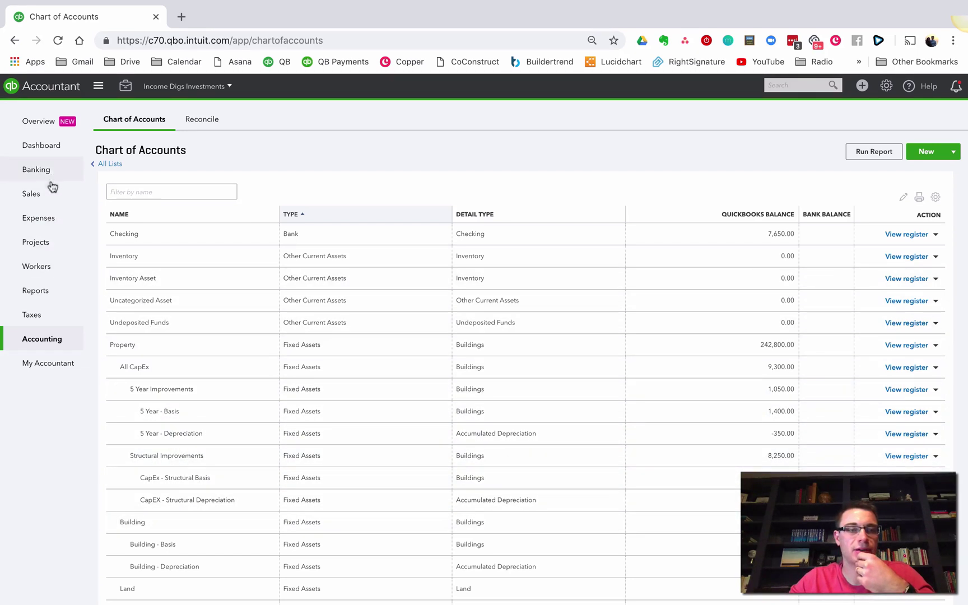
{"action": "mouse_move", "coordinate": [37, 267]}
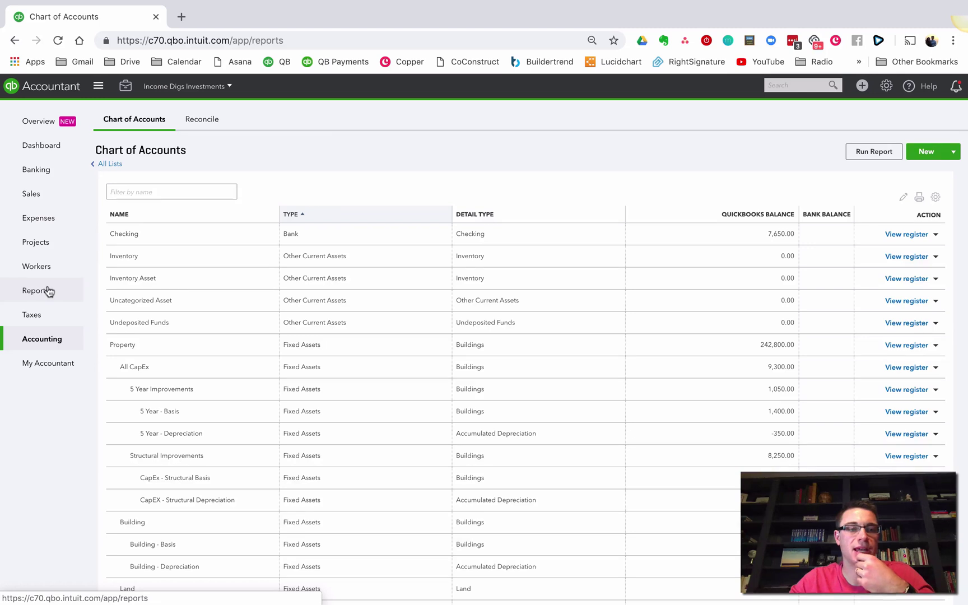
Step: Open the saved Balance Sheet - 2018 (Cash) custom report from Reports
{"action": "left_click", "coordinate": [36, 290]}
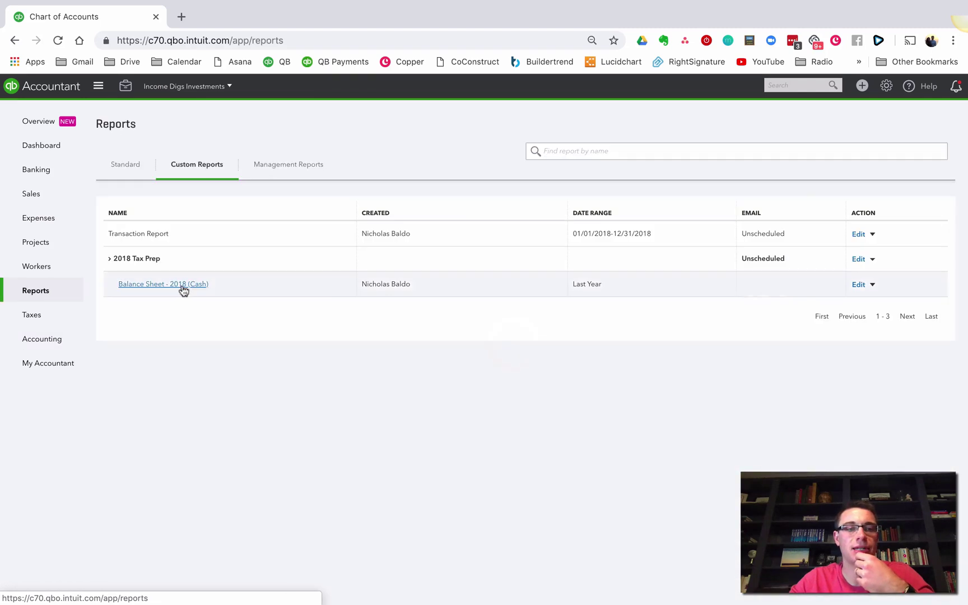
{"action": "left_click", "coordinate": [163, 284]}
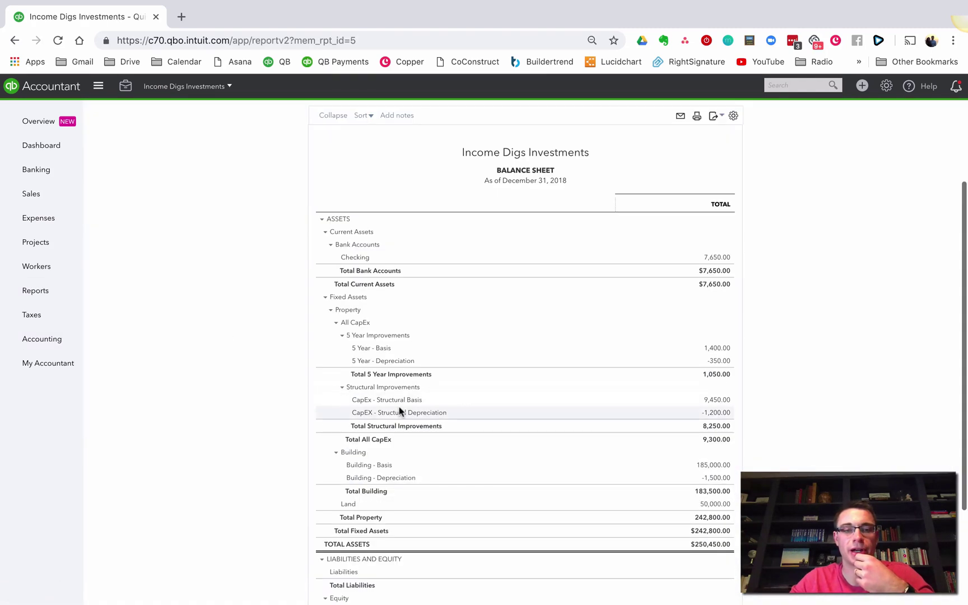
{"action": "scroll", "coordinate": [767, 410], "scroll_direction": "up", "scroll_amount": 3}
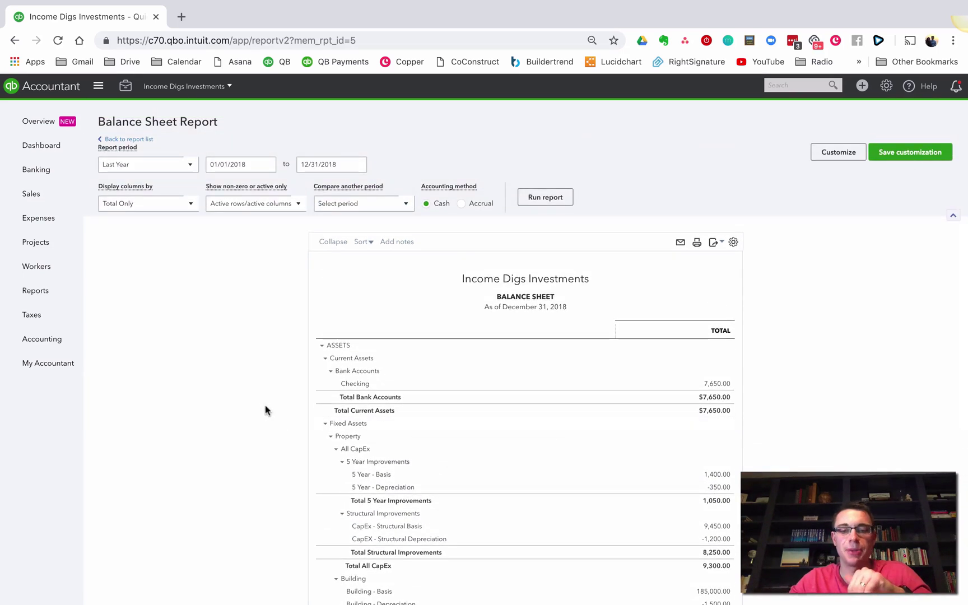
{"action": "scroll", "coordinate": [266, 405], "scroll_direction": "down", "scroll_amount": 3}
{"action": "scroll", "coordinate": [266, 404], "scroll_direction": "down", "scroll_amount": 2}
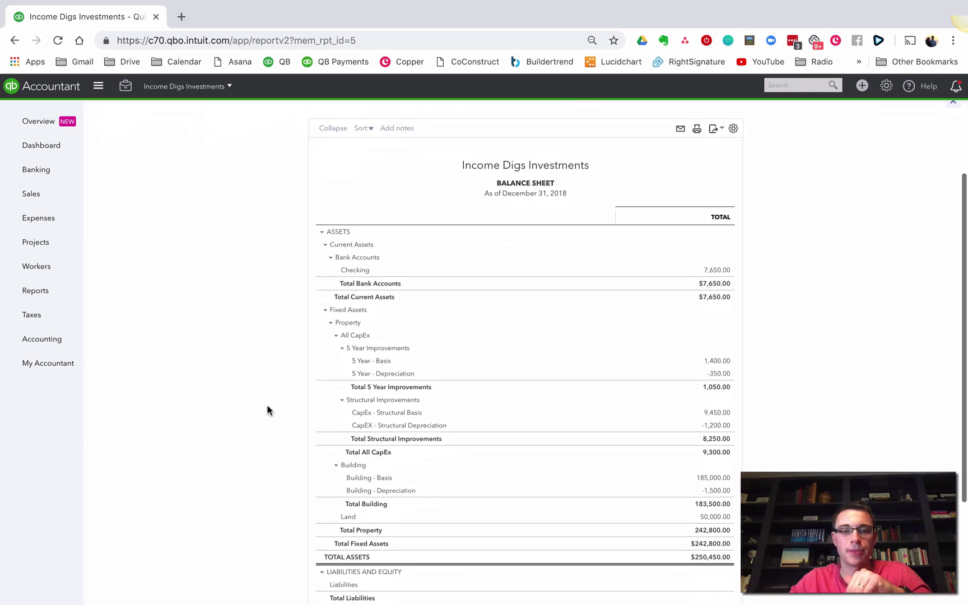
{"action": "scroll", "coordinate": [266, 410], "scroll_direction": "up", "scroll_amount": 3}
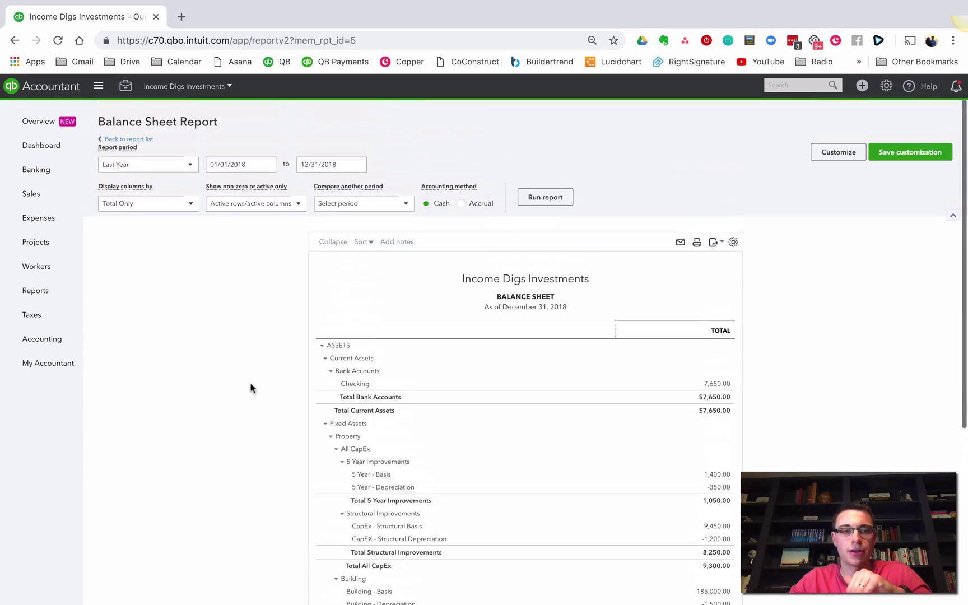
Step: Rerun the 2018 balance sheet with columns displayed by Classes, and collapse Current Assets
{"action": "left_click", "coordinate": [140, 204]}
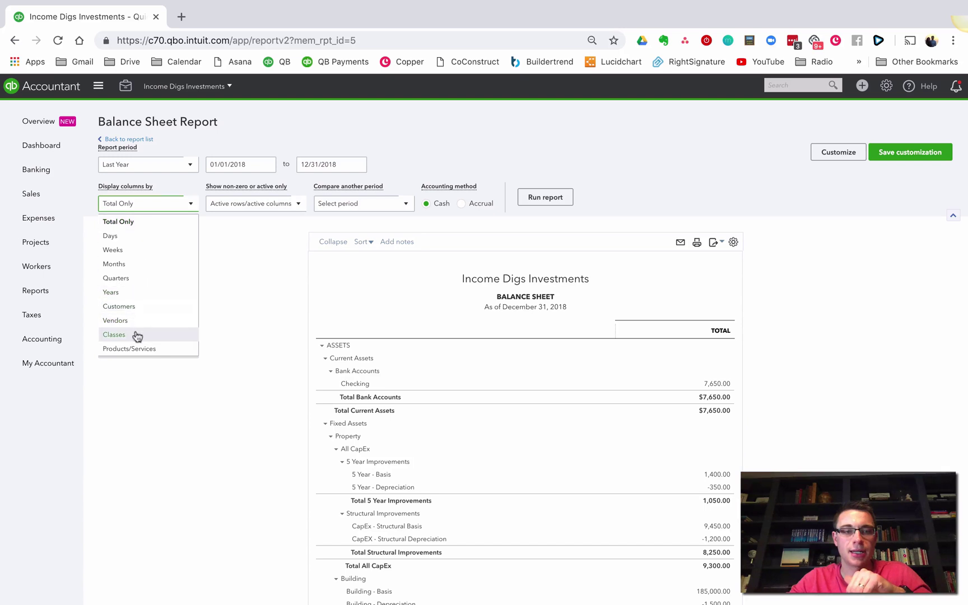
{"action": "left_click", "coordinate": [115, 333]}
{"action": "left_click", "coordinate": [532, 201]}
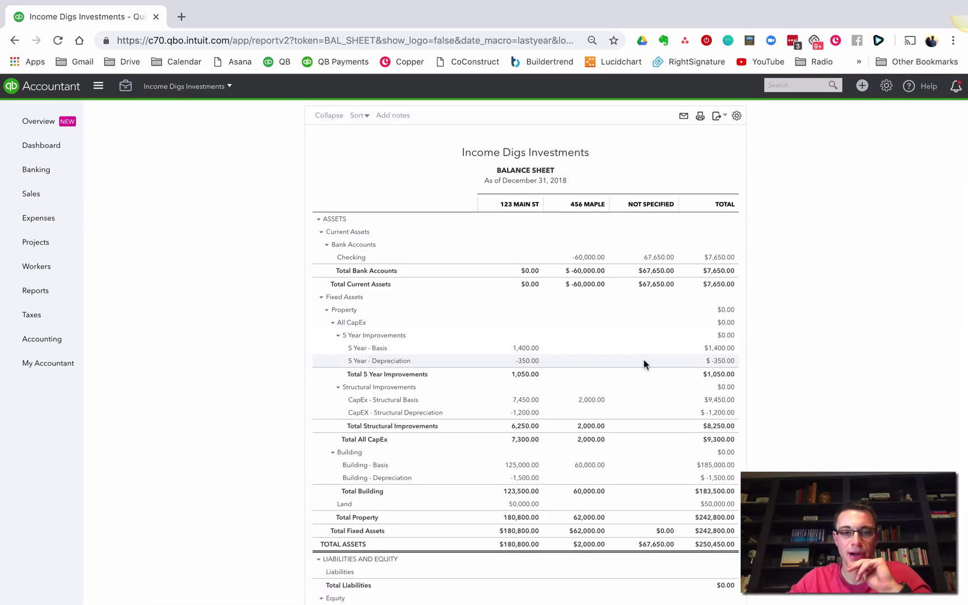
{"action": "scroll", "coordinate": [631, 407], "scroll_direction": "down", "scroll_amount": 1}
{"action": "scroll", "coordinate": [630, 407], "scroll_direction": "down", "scroll_amount": 1}
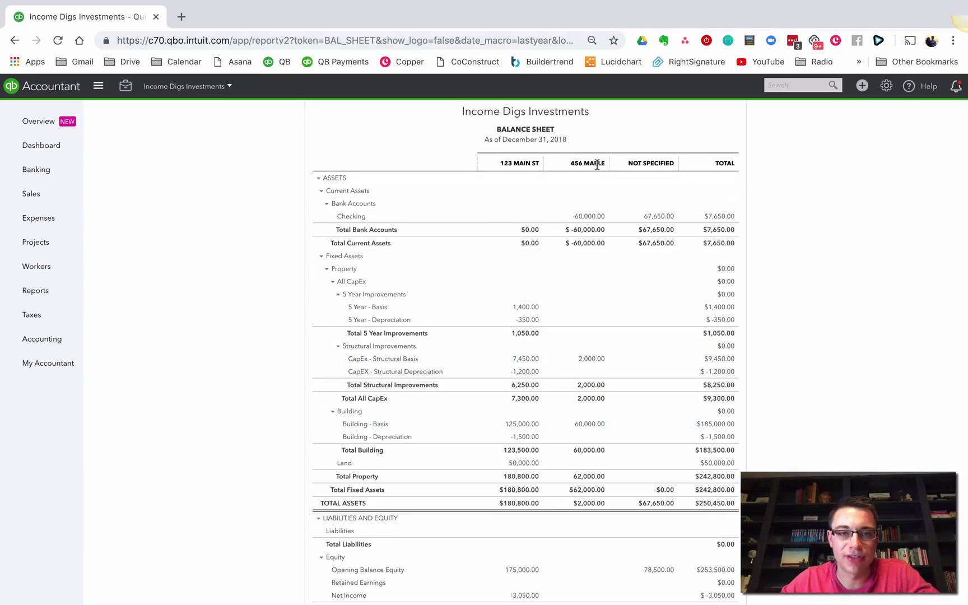
{"action": "left_click", "coordinate": [321, 191]}
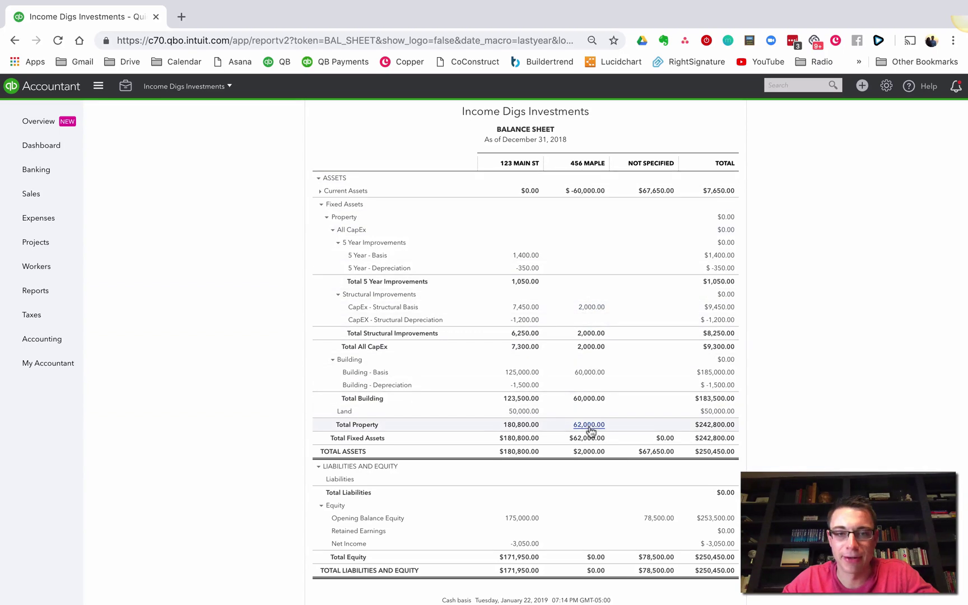
{"action": "left_click", "coordinate": [339, 242]}
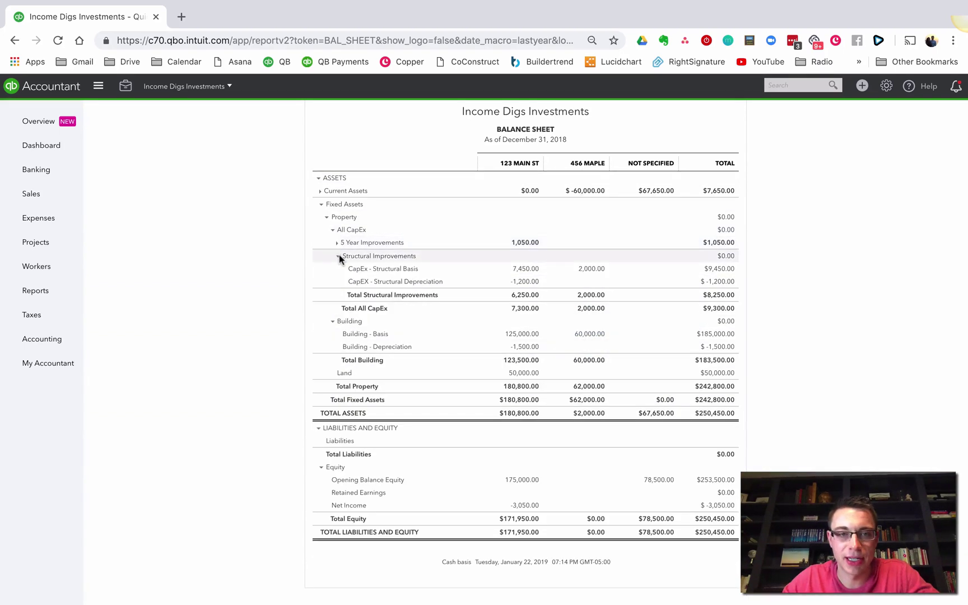
{"action": "left_click", "coordinate": [338, 267]}
{"action": "left_click", "coordinate": [332, 310]}
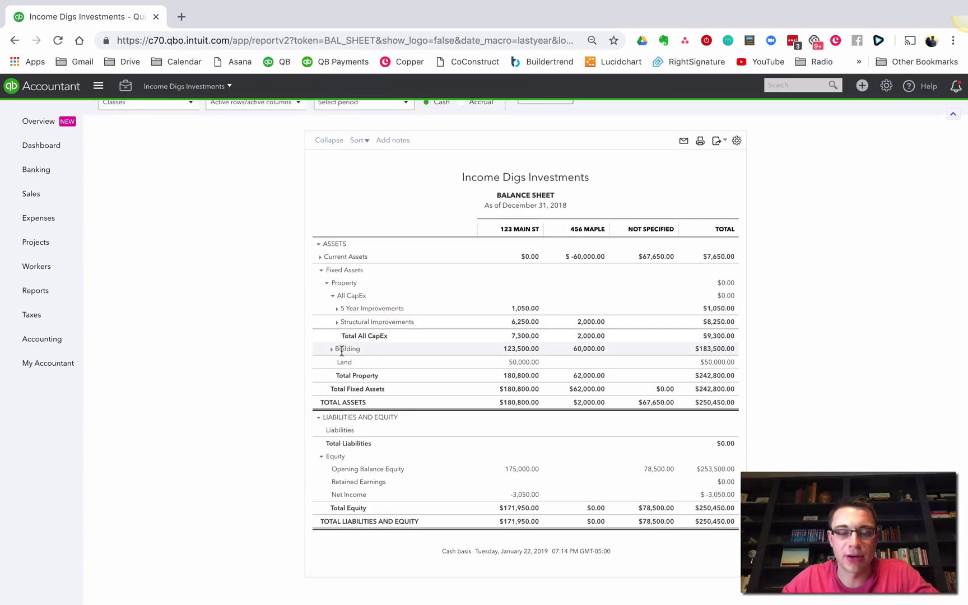
{"action": "left_click", "coordinate": [325, 285]}
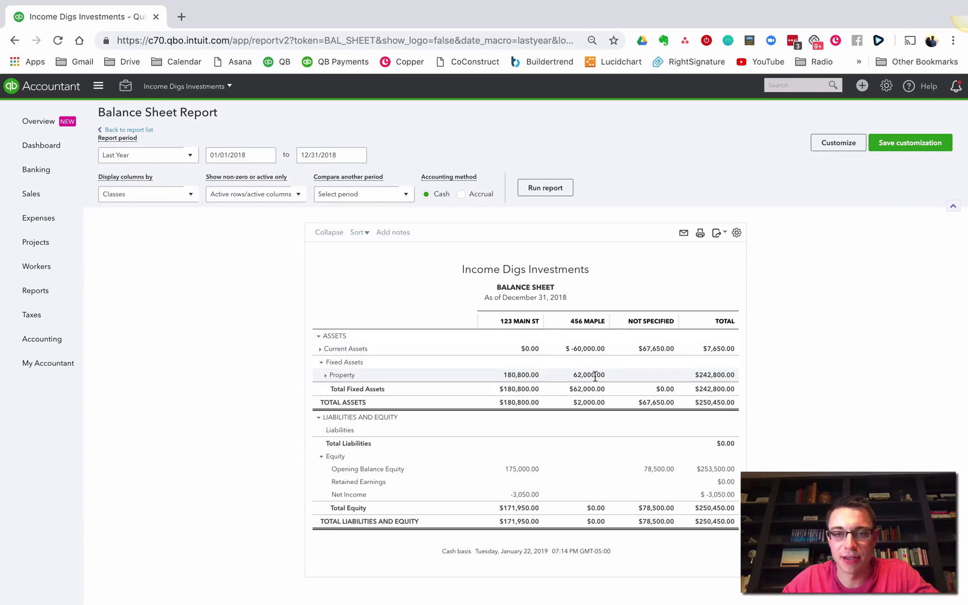
{"action": "left_click", "coordinate": [326, 374]}
{"action": "scroll", "coordinate": [326, 375], "scroll_direction": "down", "scroll_amount": 3}
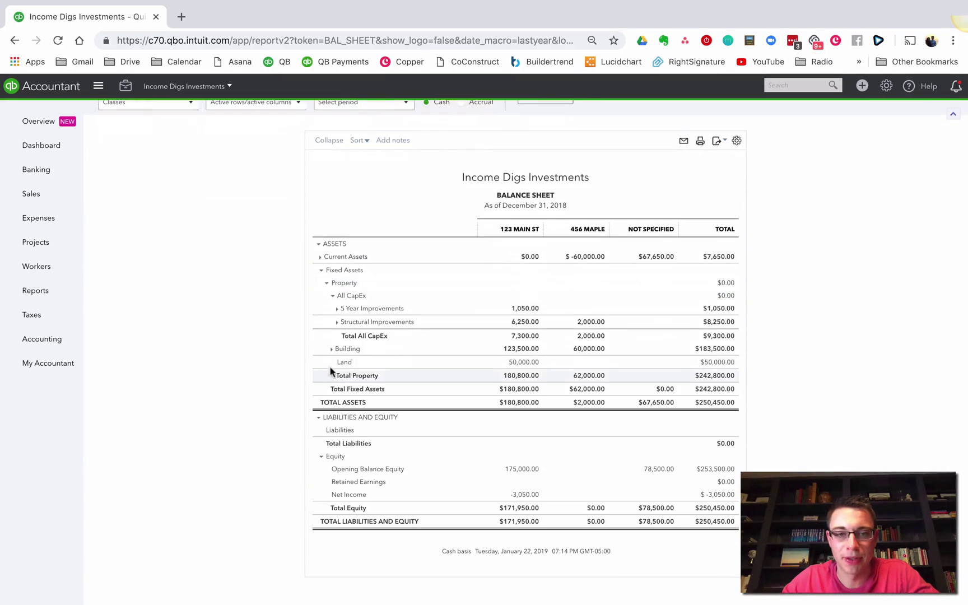
{"action": "left_click", "coordinate": [332, 295]}
{"action": "scroll", "coordinate": [332, 302], "scroll_direction": "up", "scroll_amount": 1}
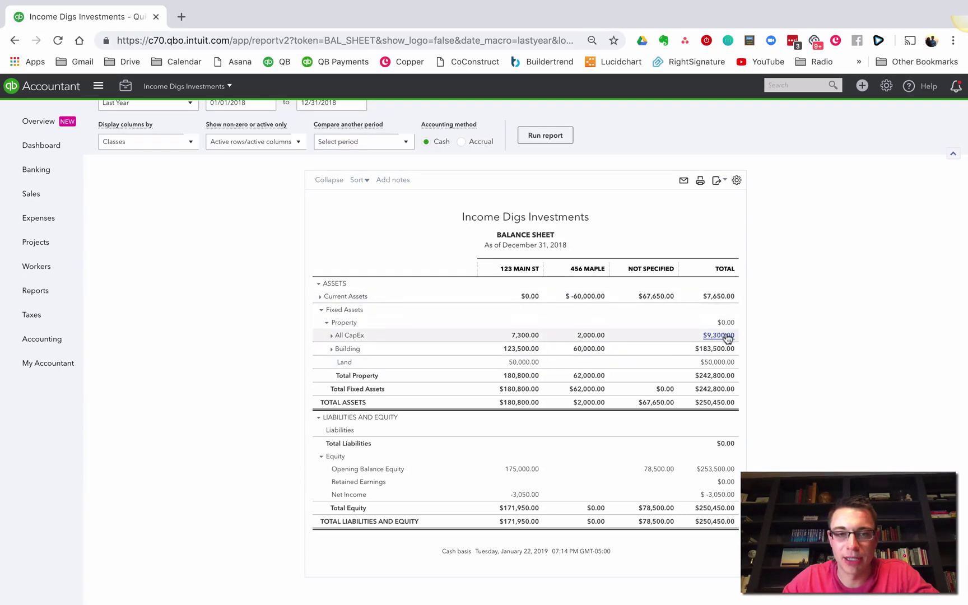
{"action": "left_click", "coordinate": [332, 348]}
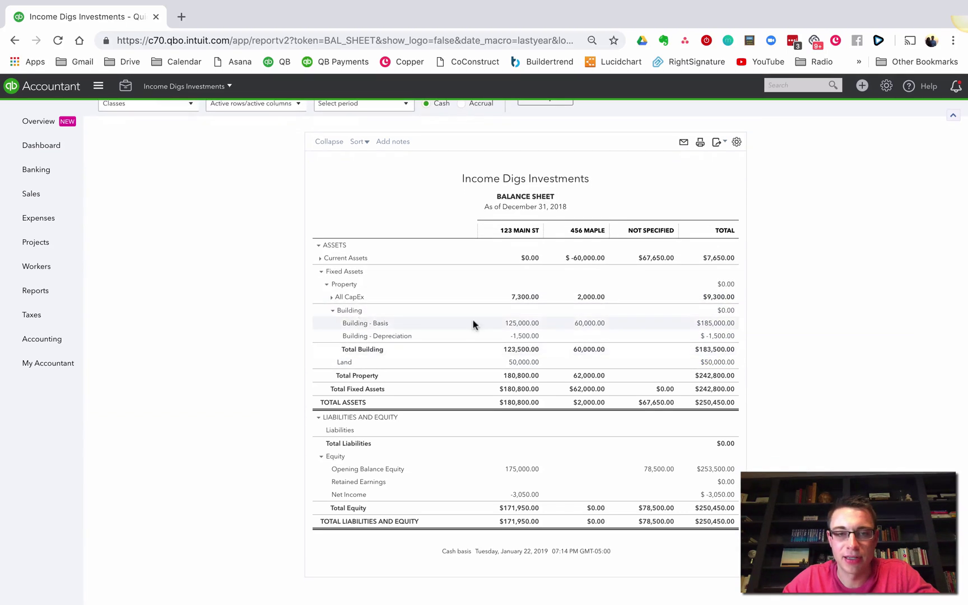
{"action": "left_click", "coordinate": [332, 298]}
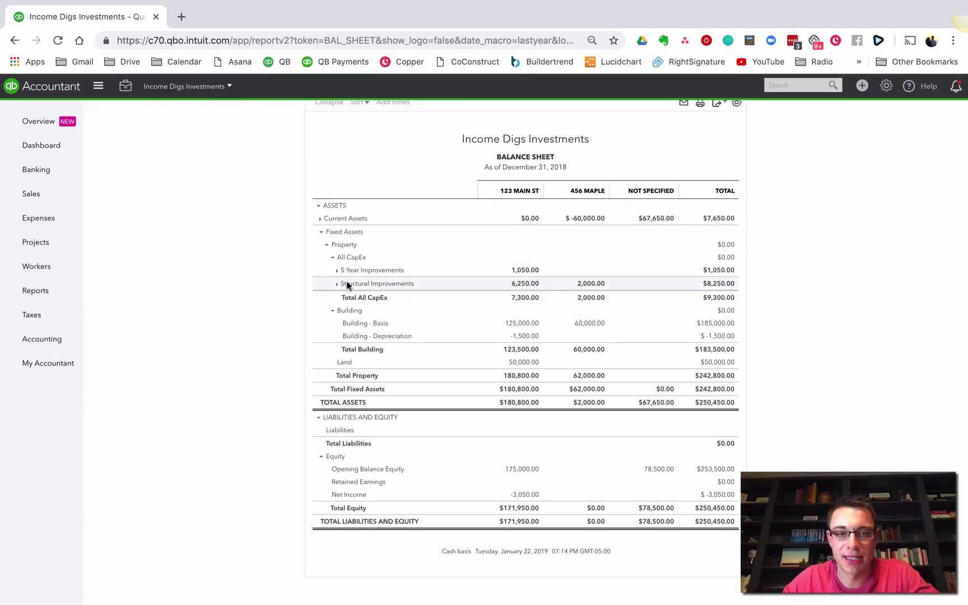
{"action": "left_click", "coordinate": [336, 283]}
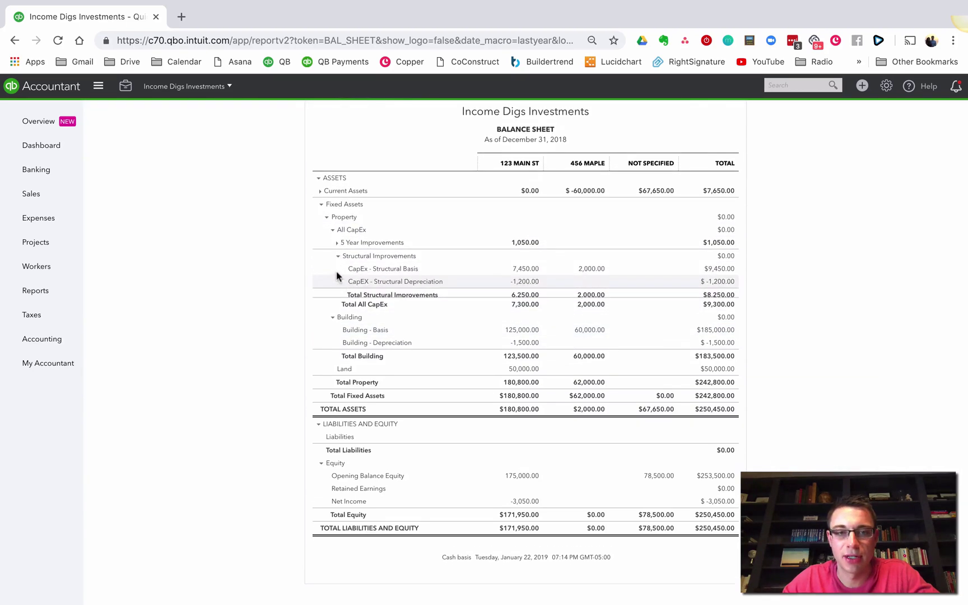
{"action": "left_click", "coordinate": [336, 270]}
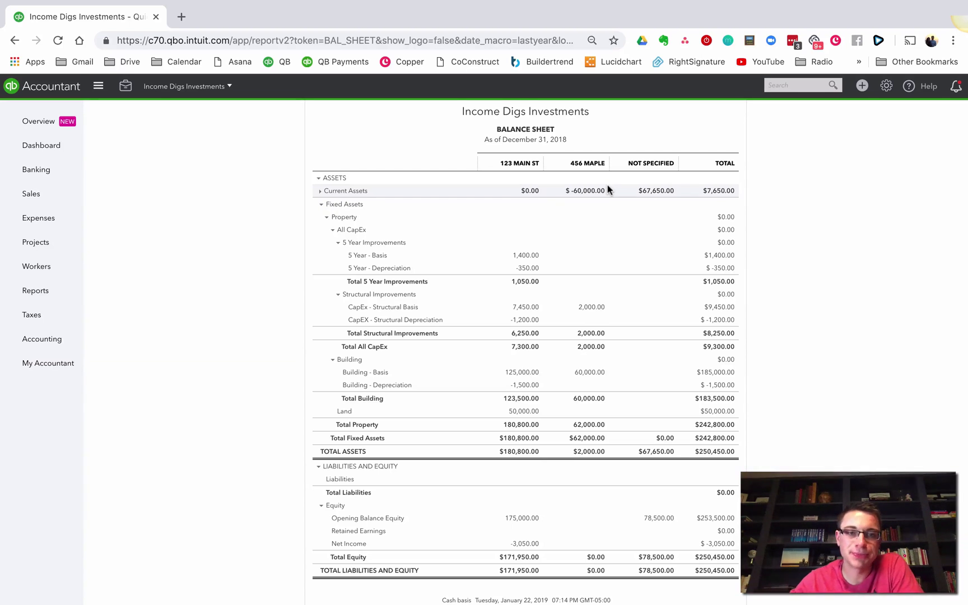
Step: Collapse 5 Year Improvements and Structural Improvements to totals, then expand Current Assets
{"action": "left_click", "coordinate": [337, 242]}
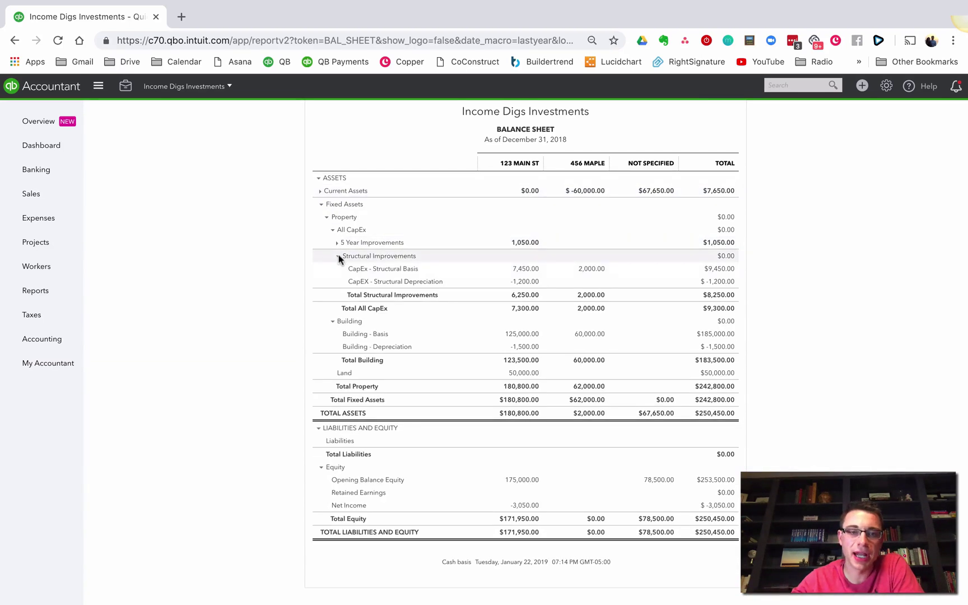
{"action": "left_click", "coordinate": [338, 255]}
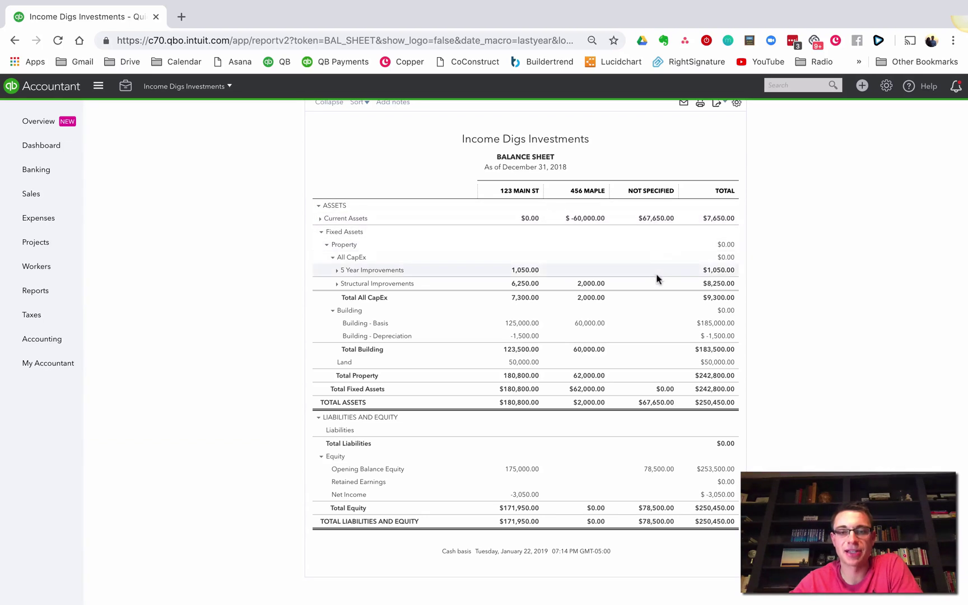
{"action": "left_click", "coordinate": [320, 219]}
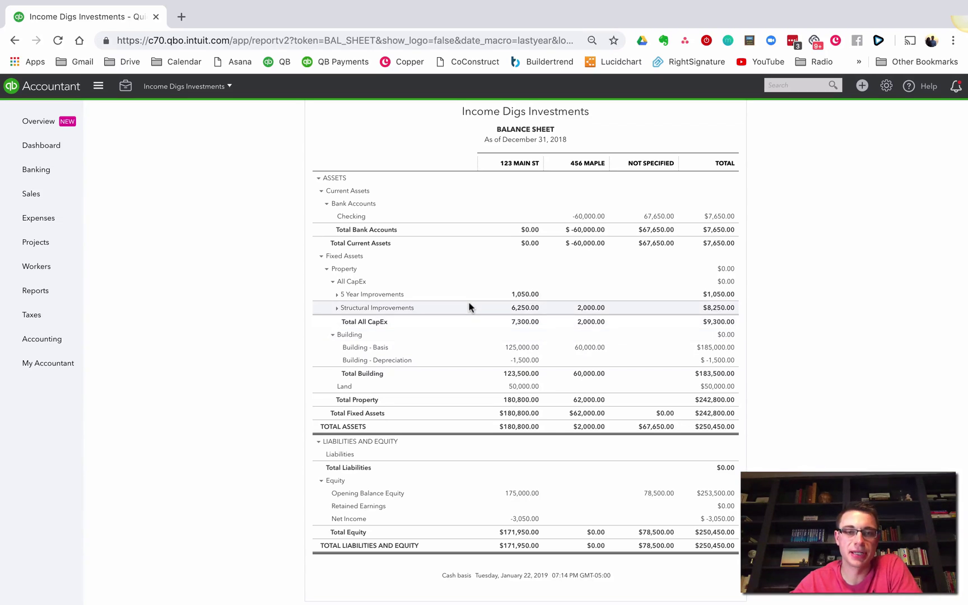
{"action": "scroll", "coordinate": [340, 334], "scroll_direction": "up", "scroll_amount": 3}
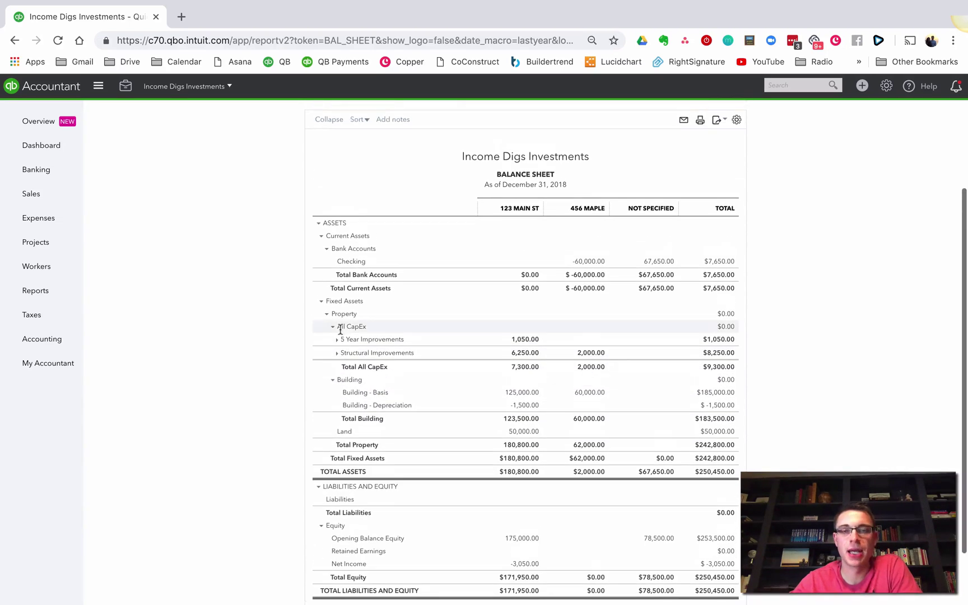
{"action": "scroll", "coordinate": [340, 334], "scroll_direction": "up", "scroll_amount": 2}
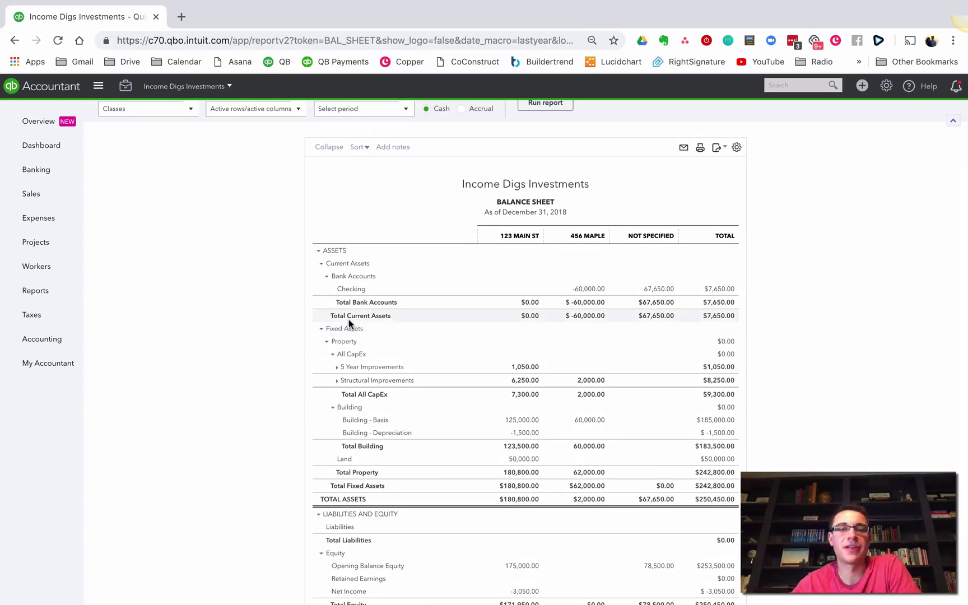
{"action": "scroll", "coordinate": [350, 324], "scroll_direction": "up", "scroll_amount": 3}
{"action": "scroll", "coordinate": [350, 324], "scroll_direction": "up", "scroll_amount": 1}
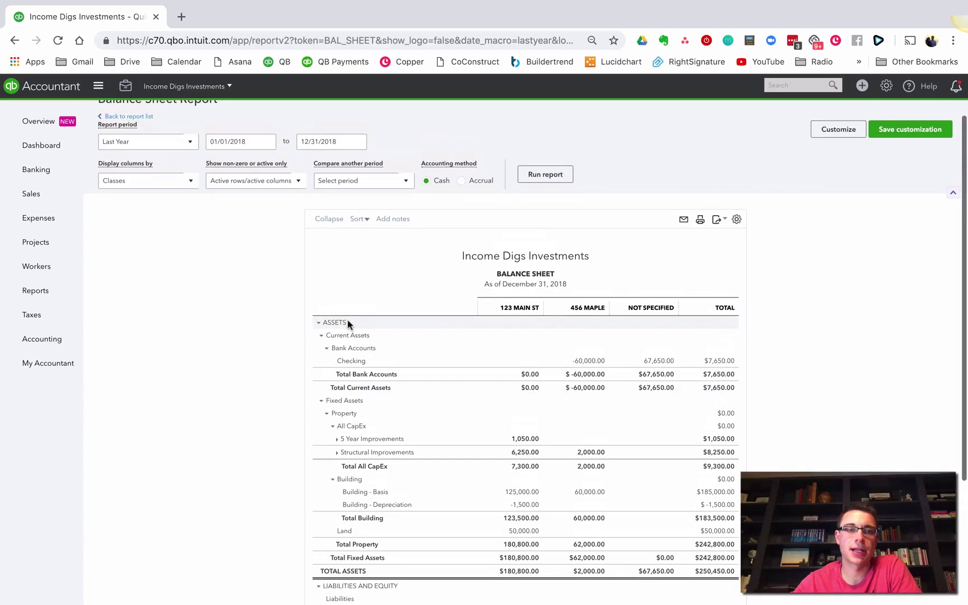